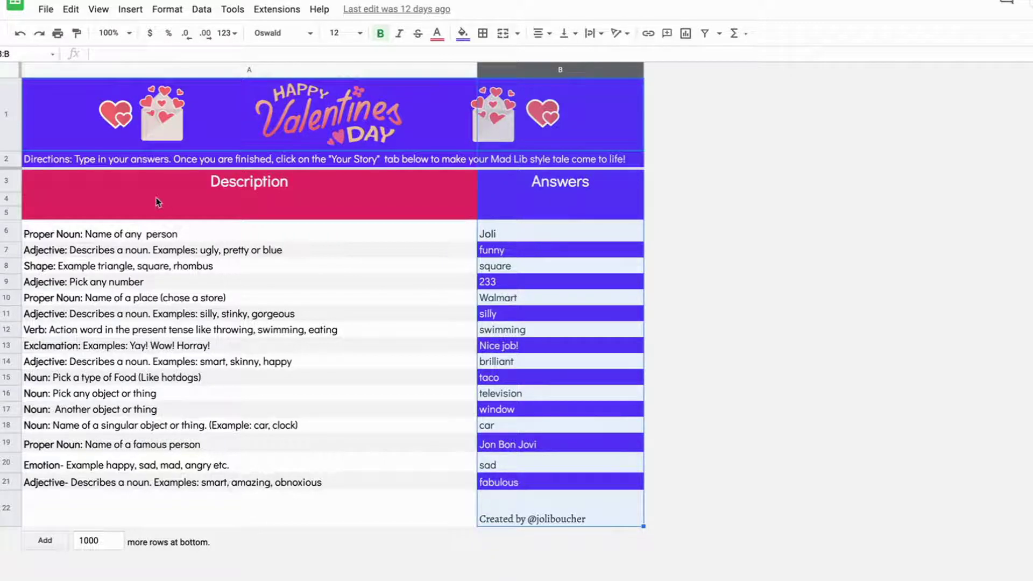
Select the Description and Answers columns, then view the Your Valentine's Day Story sheet
{"action": "left_click", "coordinate": [261, 70]}
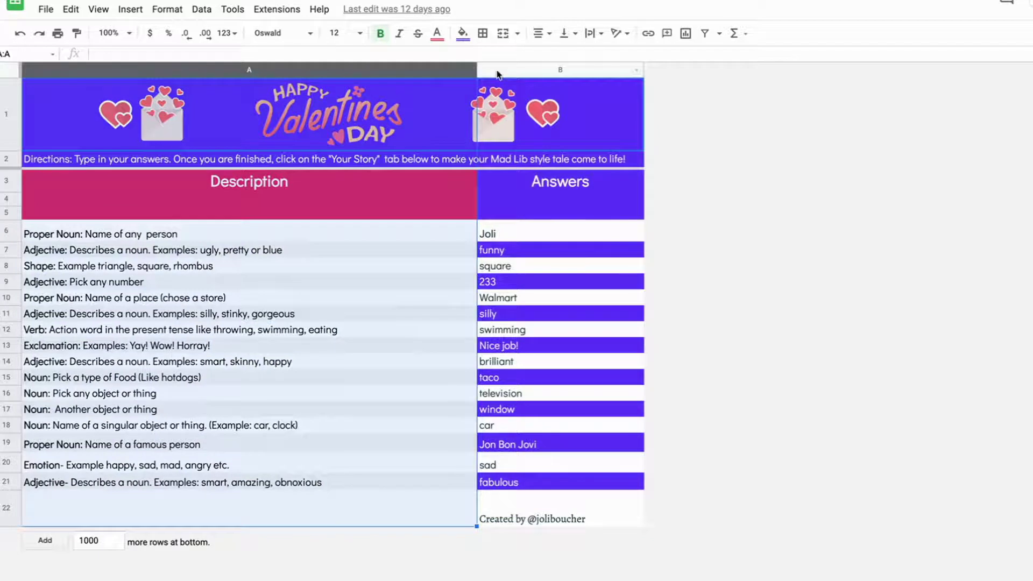
{"action": "left_click", "coordinate": [492, 72]}
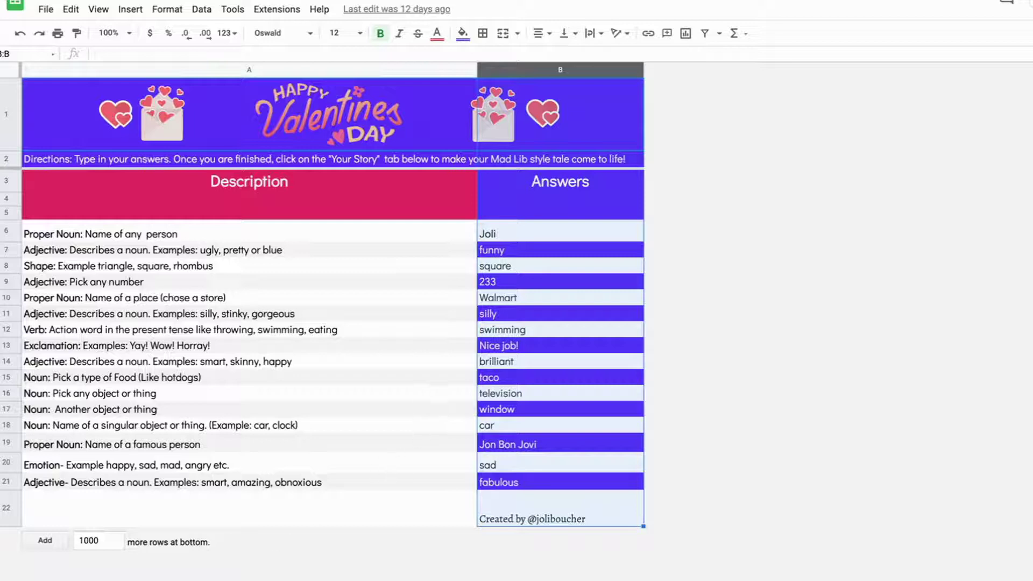
{"action": "left_click", "coordinate": [279, 579]}
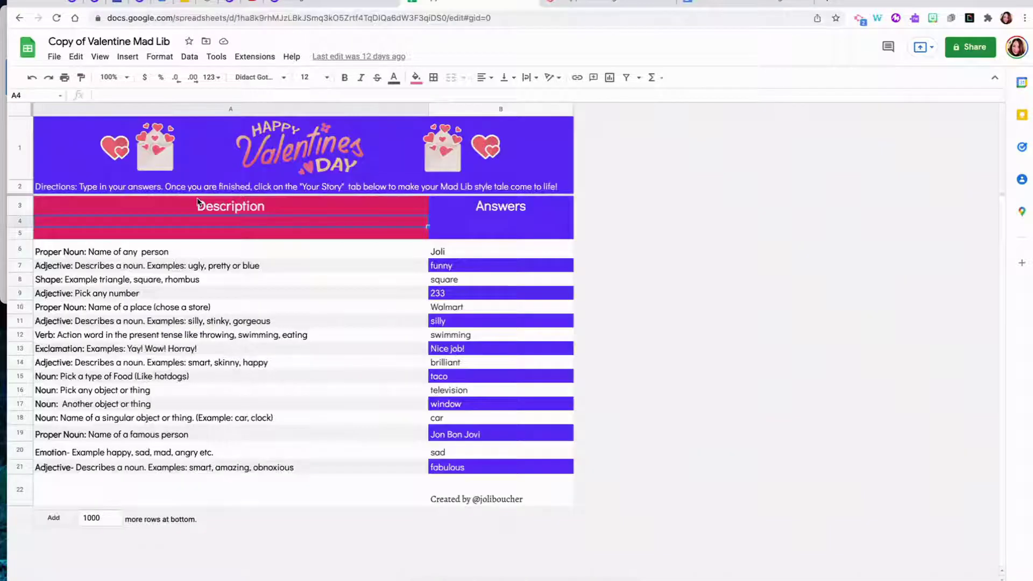
Go through the column A prompts, from the Description heading down to cell A21
{"action": "left_click", "coordinate": [197, 202]}
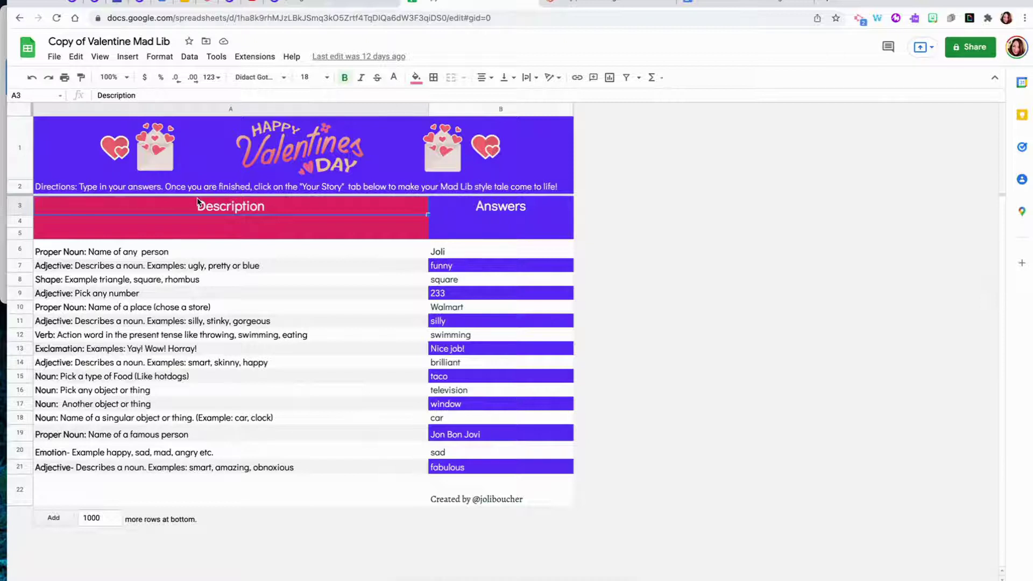
{"action": "left_click", "coordinate": [243, 112]}
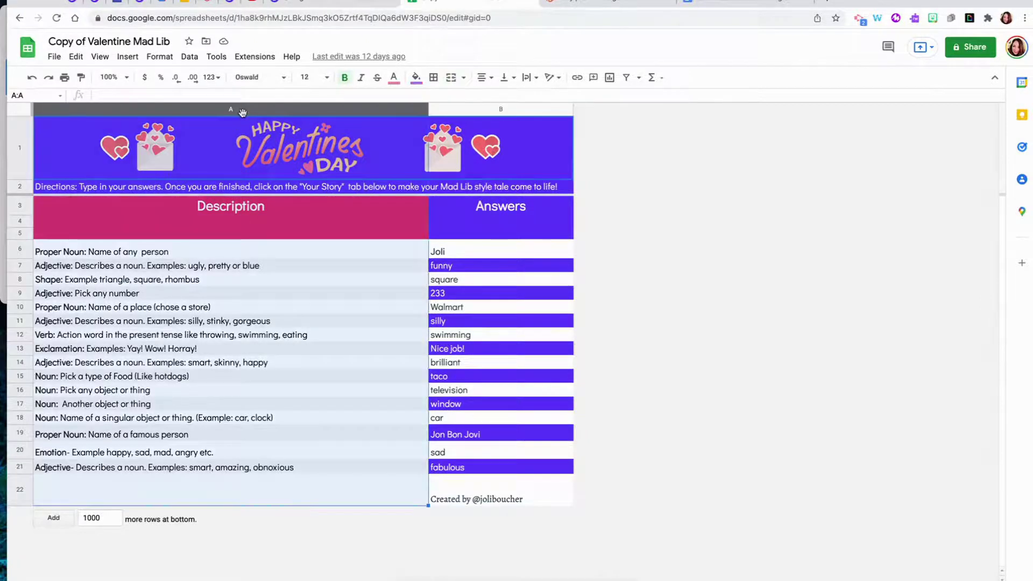
{"action": "left_click", "coordinate": [453, 110]}
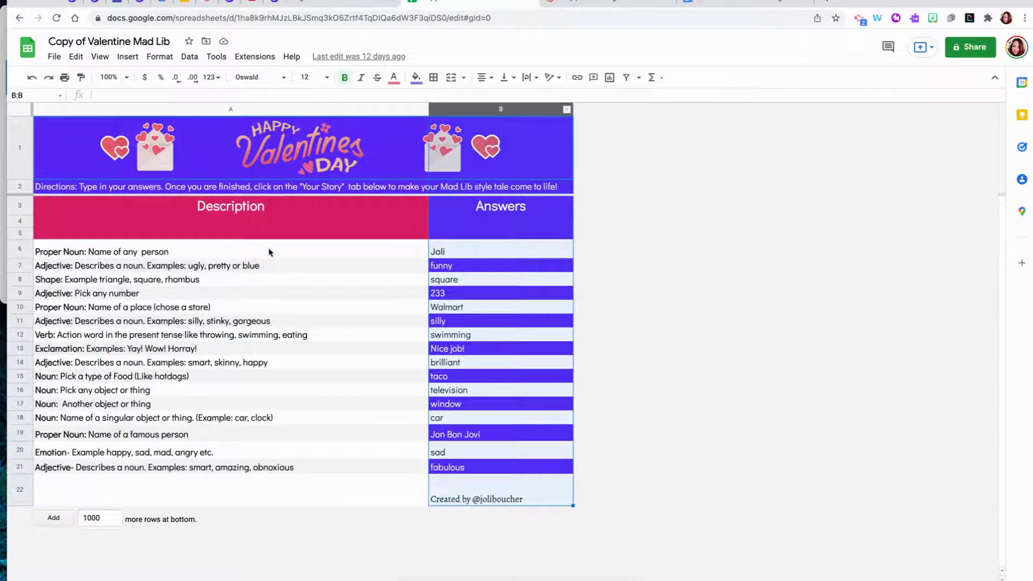
{"action": "left_click", "coordinate": [203, 256]}
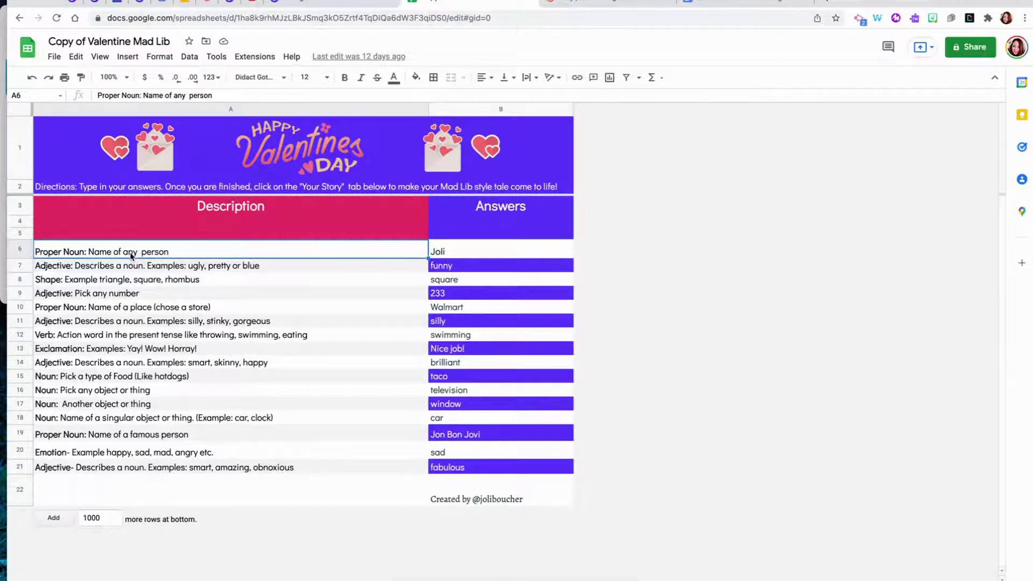
{"action": "left_click", "coordinate": [131, 270]}
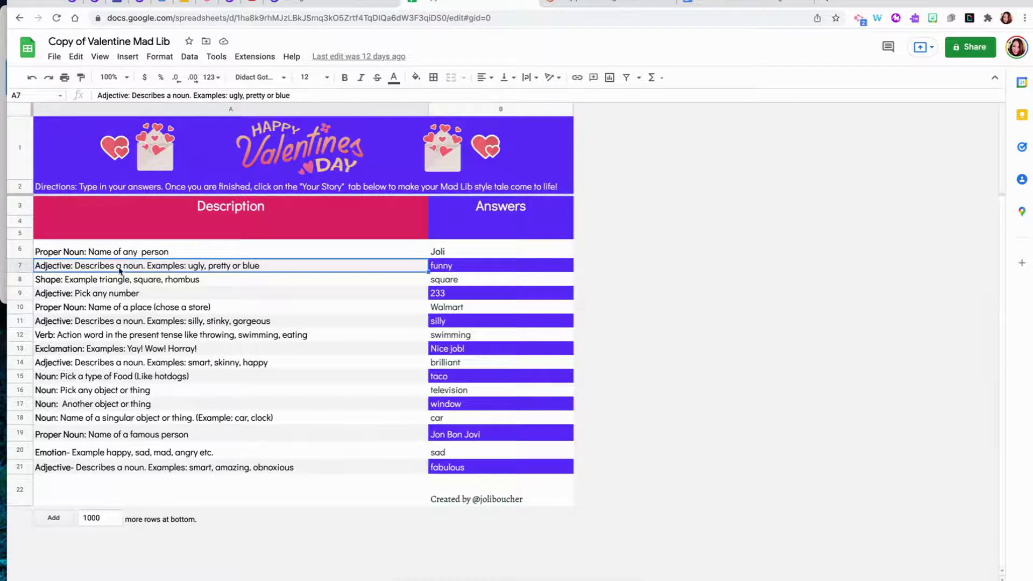
{"action": "left_click", "coordinate": [115, 322]}
{"action": "left_click", "coordinate": [111, 366]}
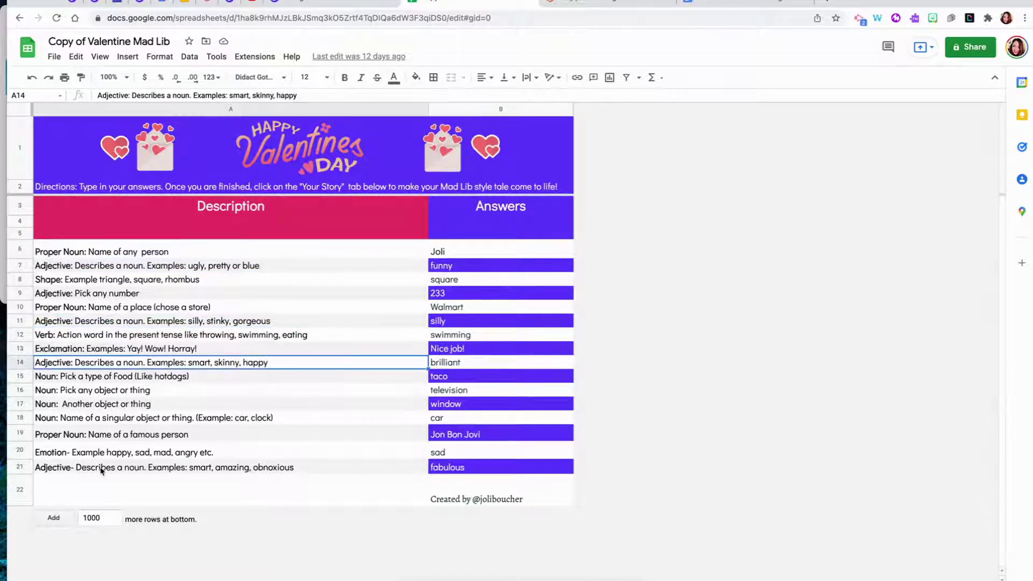
{"action": "left_click", "coordinate": [102, 471]}
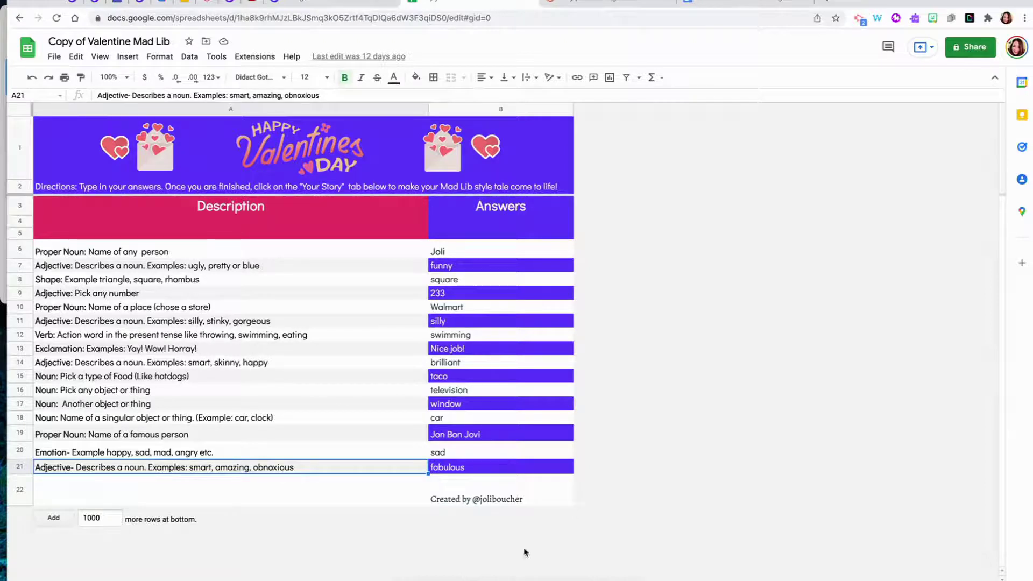
Clear the sample answers from the Answers column in column B
{"action": "key", "text": "ctrl+z"}
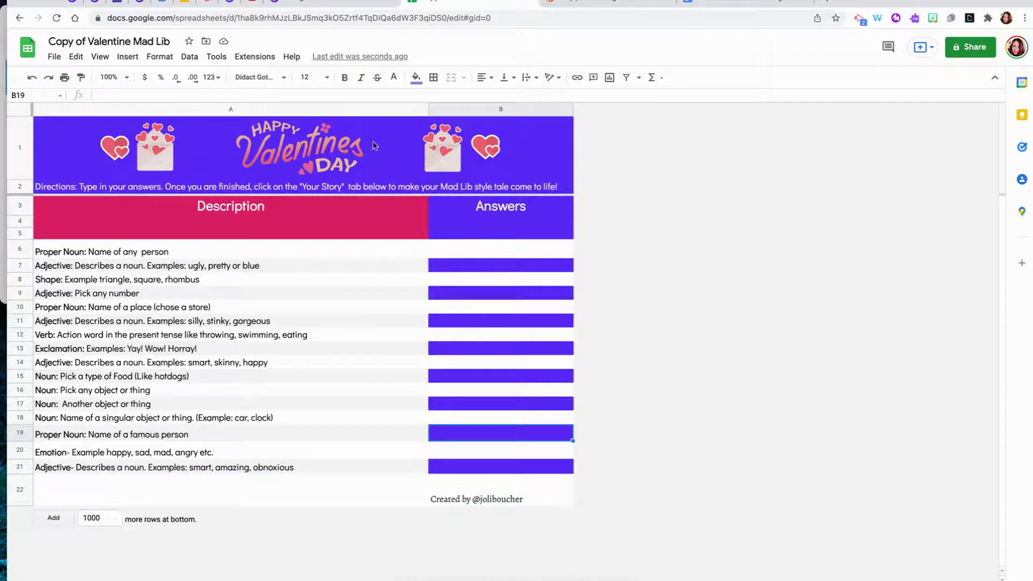
{"action": "left_click", "coordinate": [245, 56]}
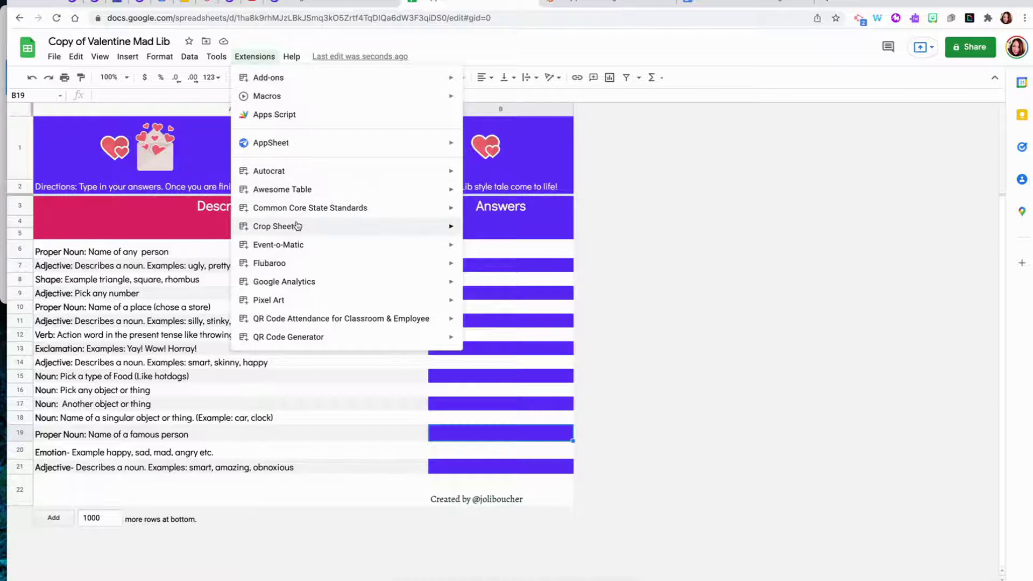
{"action": "left_click", "coordinate": [656, 233]}
Select the Mad Lib table A1:B22 and crop the sheet to that selection
{"action": "left_click_drag", "start_coordinate": [79, 143], "coordinate": [588, 443]}
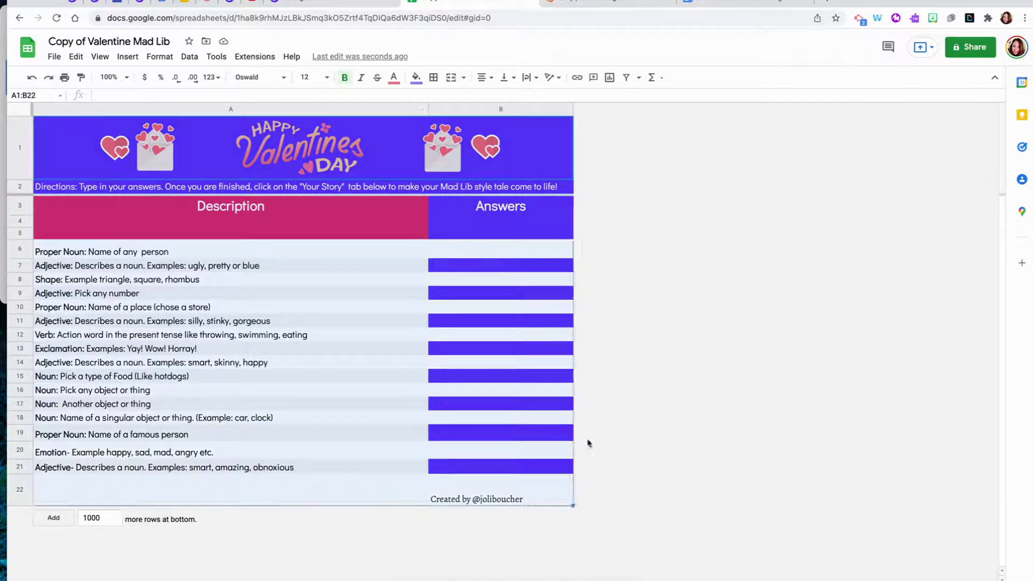
{"action": "left_click", "coordinate": [250, 58]}
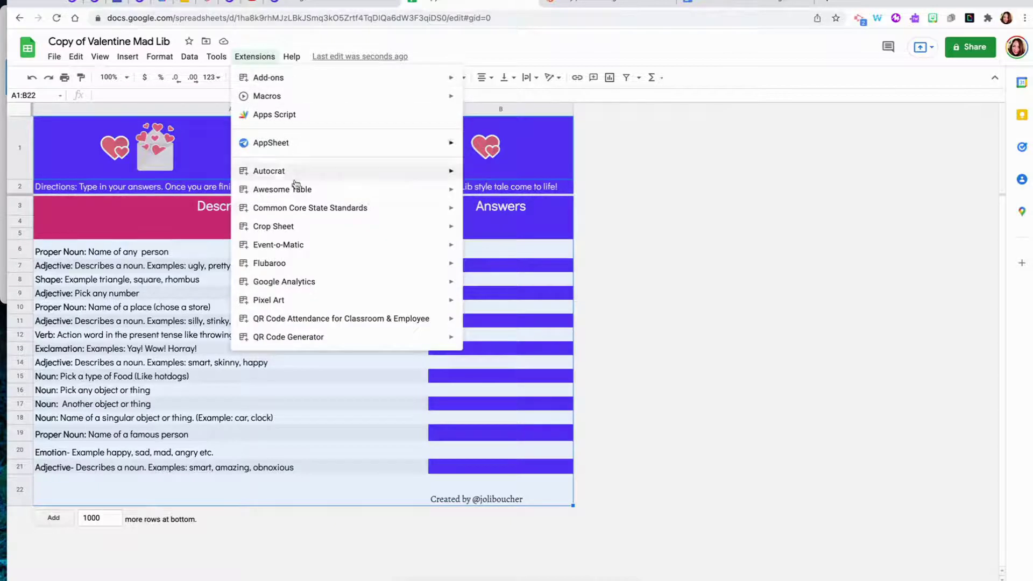
{"action": "mouse_move", "coordinate": [304, 229]}
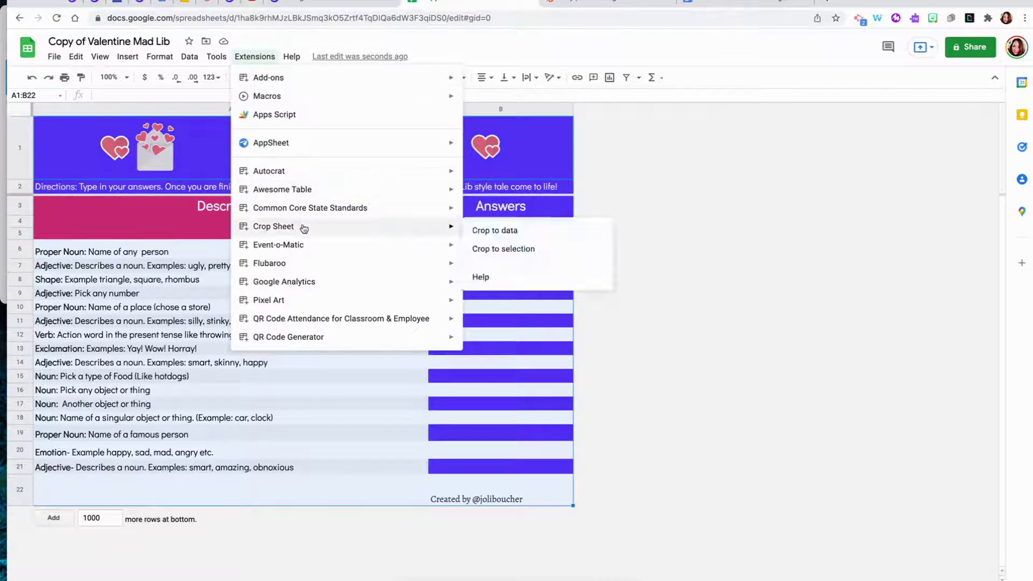
{"action": "left_click", "coordinate": [491, 254]}
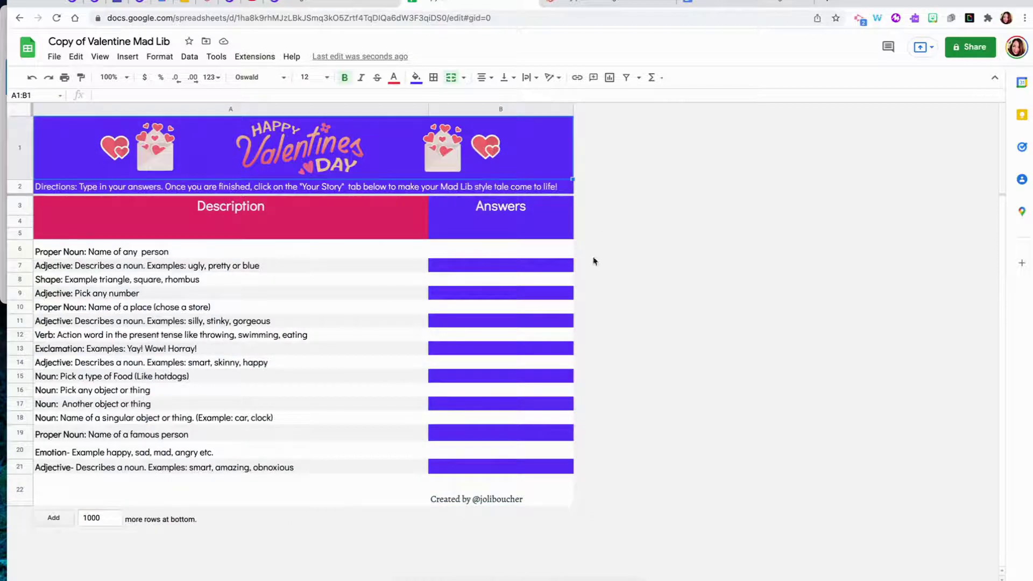
{"action": "left_click", "coordinate": [285, 217]}
{"action": "left_click", "coordinate": [485, 230]}
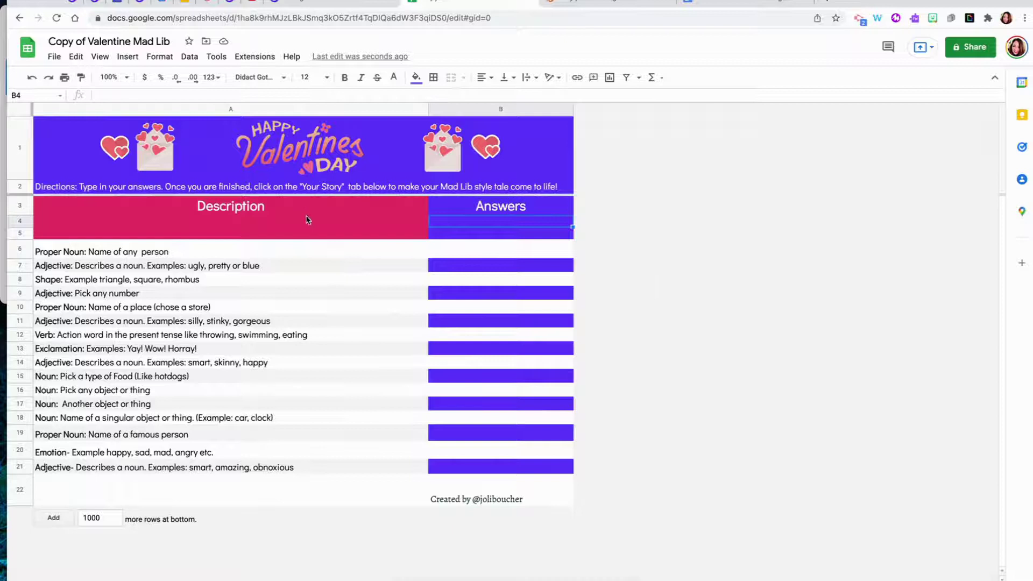
{"action": "left_click", "coordinate": [308, 220]}
{"action": "left_click", "coordinate": [415, 78]}
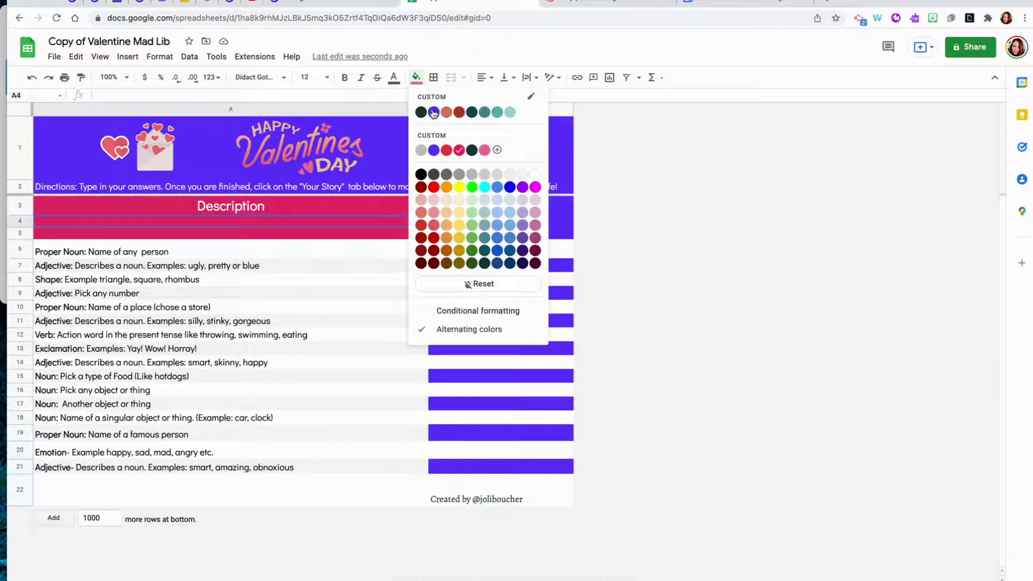
{"action": "left_click", "coordinate": [615, 148]}
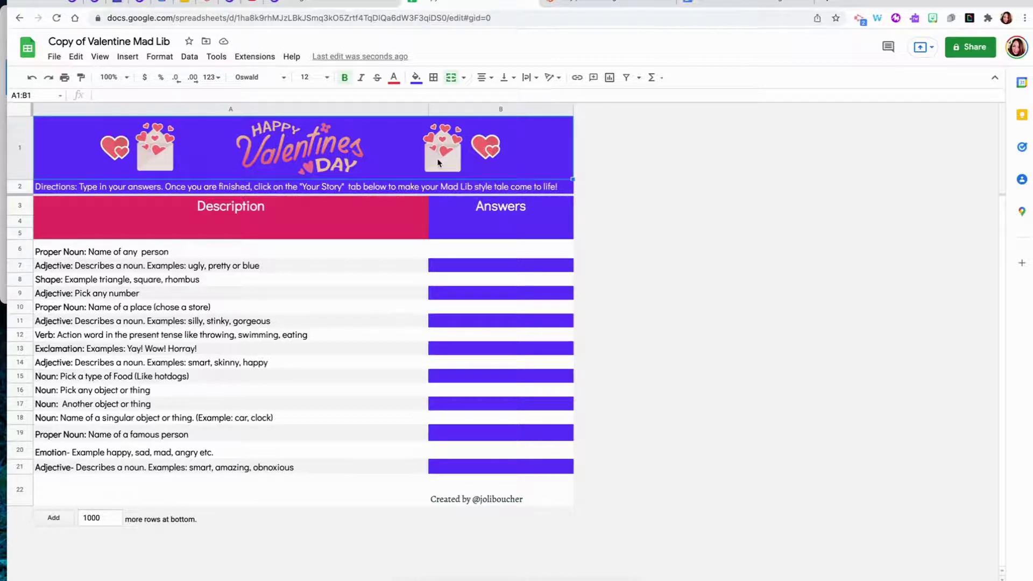
With the merged Valentine header selected, bring up the Insert menu's row options
{"action": "left_click", "coordinate": [134, 58]}
{"action": "mouse_move", "coordinate": [175, 198]}
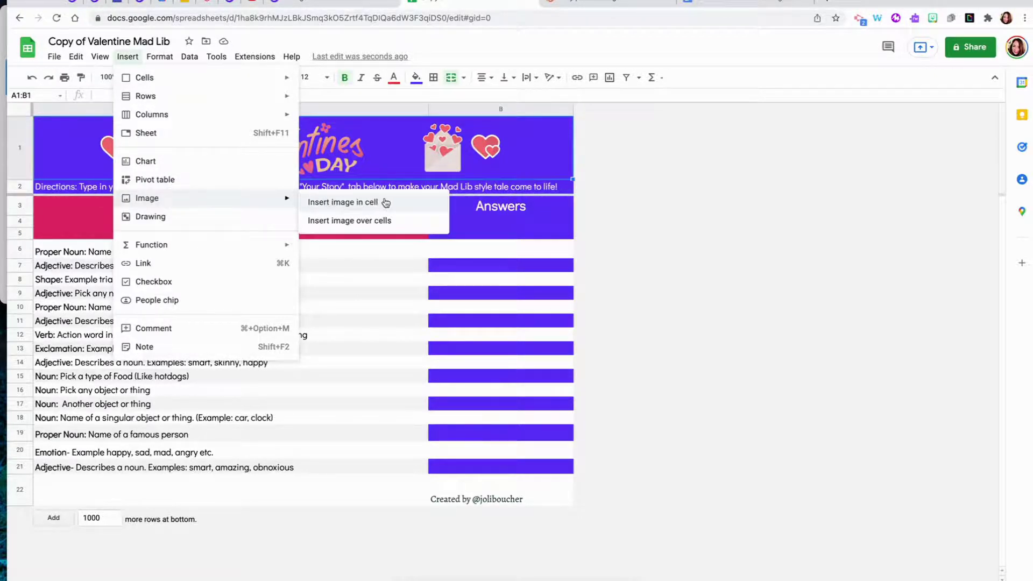
{"action": "left_click", "coordinate": [533, 207]}
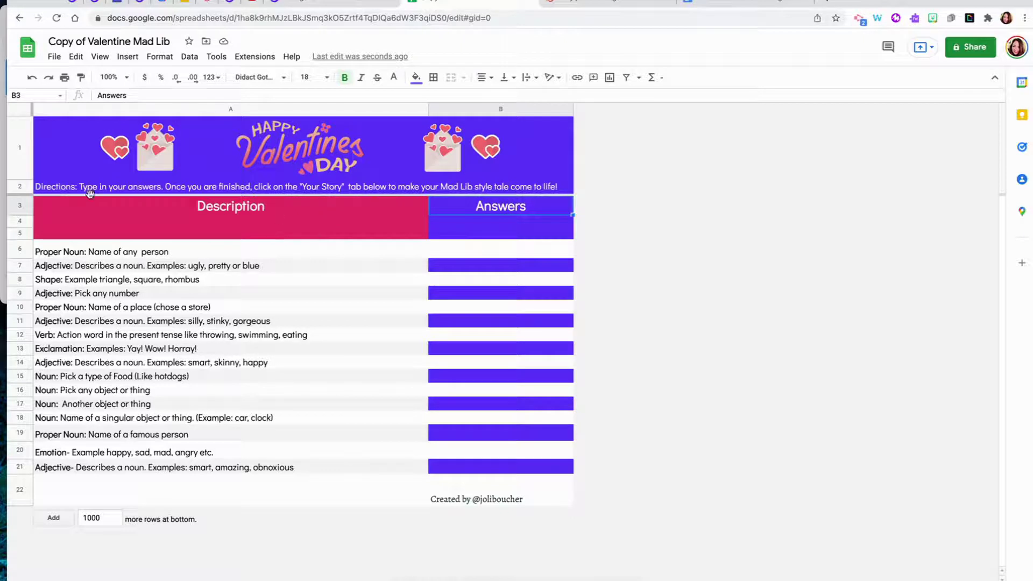
{"action": "left_click", "coordinate": [70, 153]}
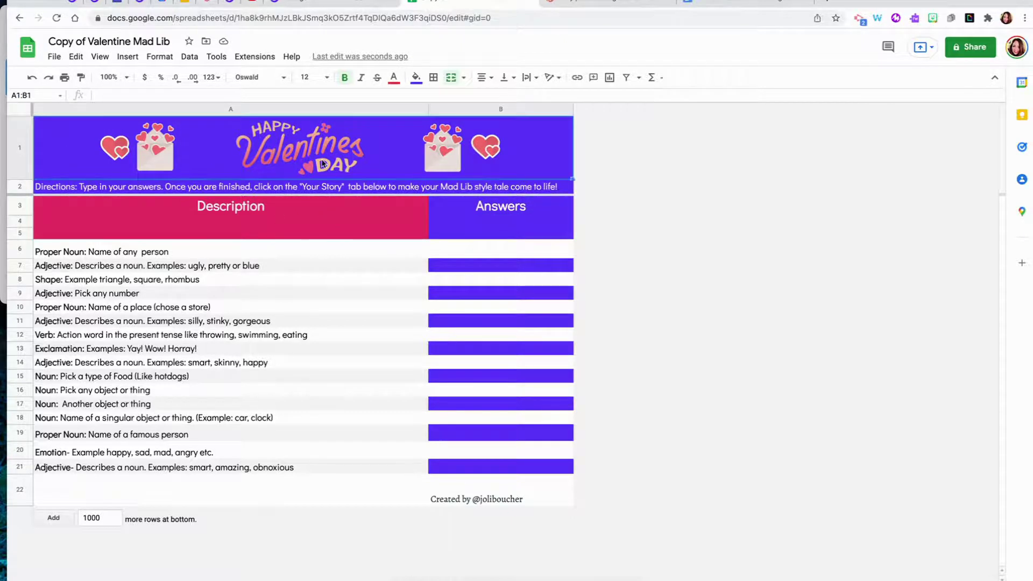
{"action": "left_click", "coordinate": [103, 186]}
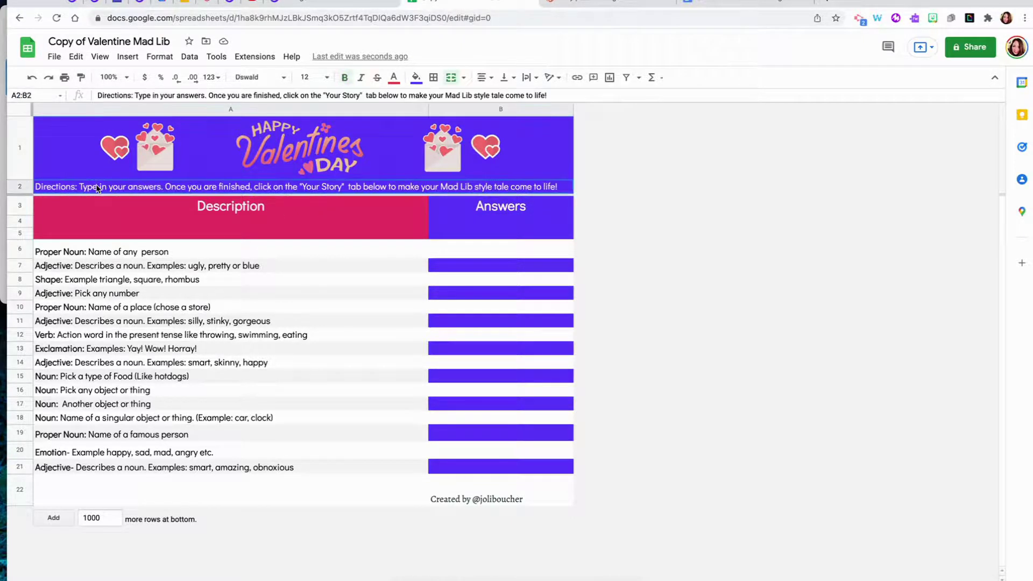
{"action": "left_click", "coordinate": [135, 170]}
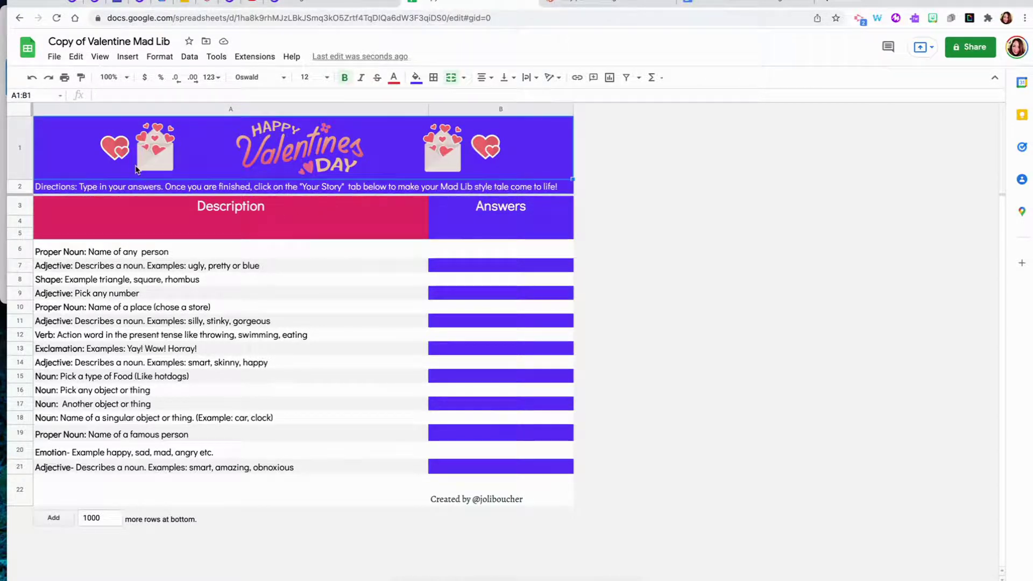
{"action": "left_click", "coordinate": [128, 57]}
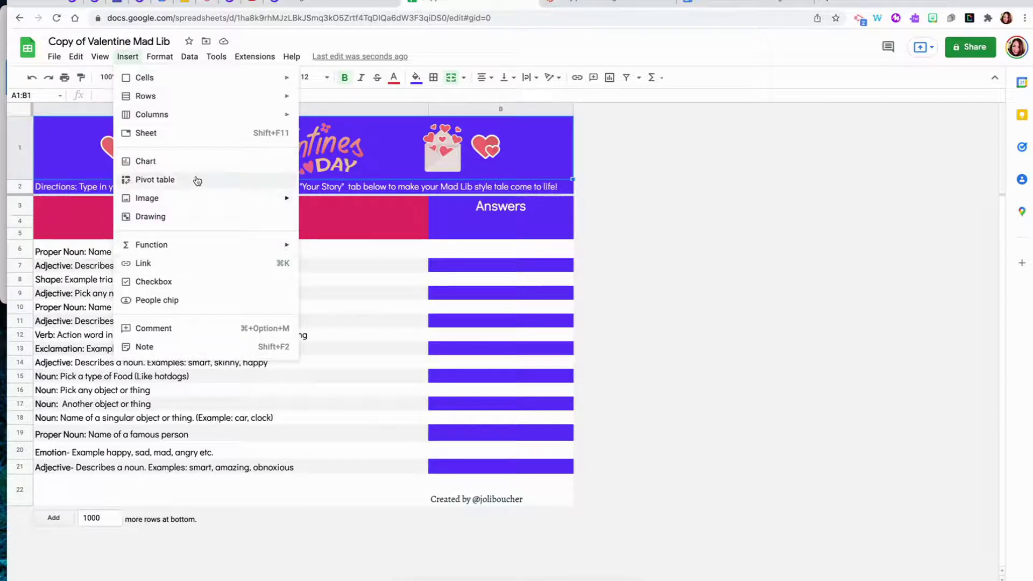
Insert one row above the Valentine header and fill its cell B1 white
{"action": "mouse_move", "coordinate": [213, 103]}
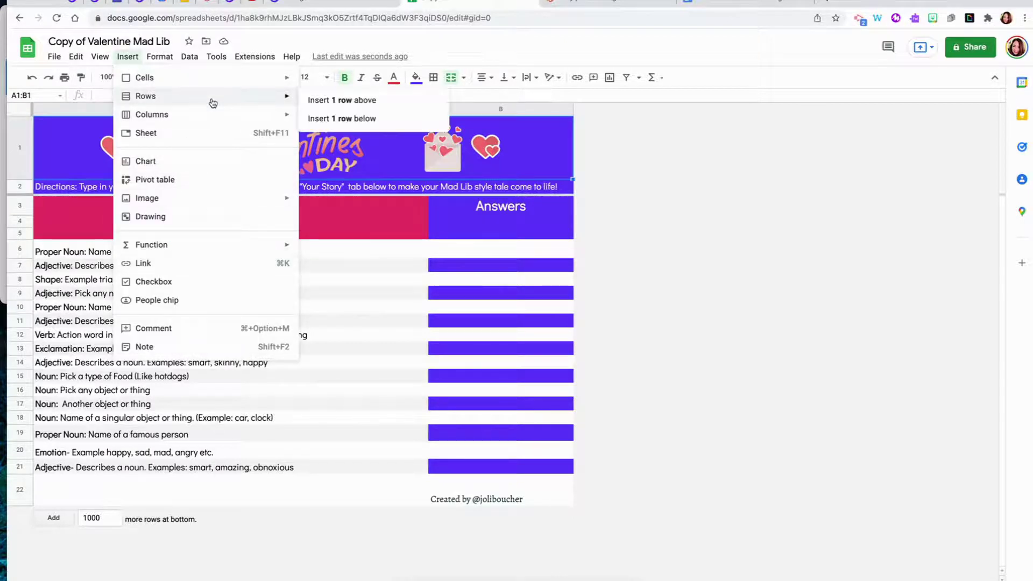
{"action": "left_click", "coordinate": [318, 103]}
{"action": "left_click", "coordinate": [498, 161]}
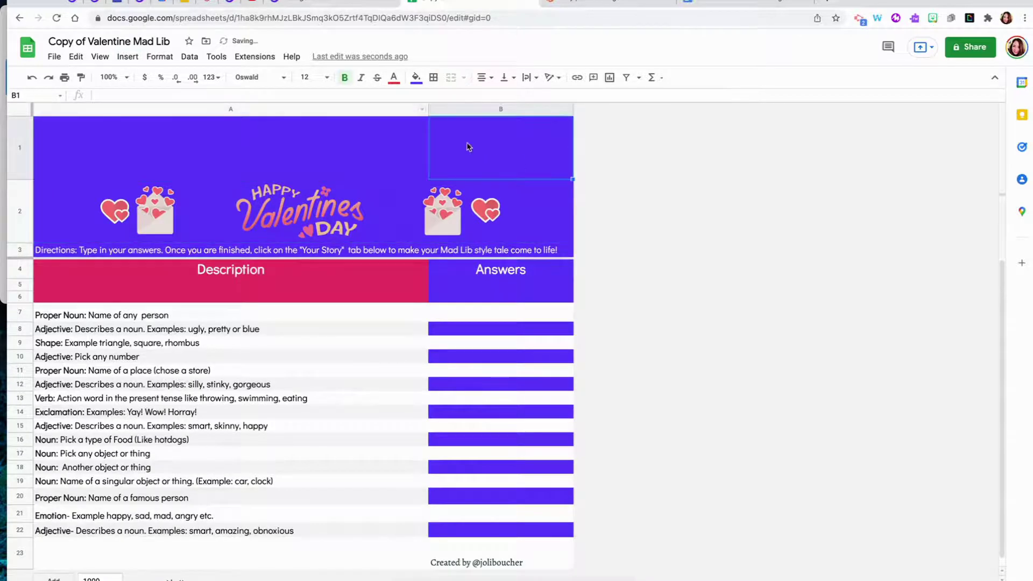
{"action": "left_click", "coordinate": [416, 77]}
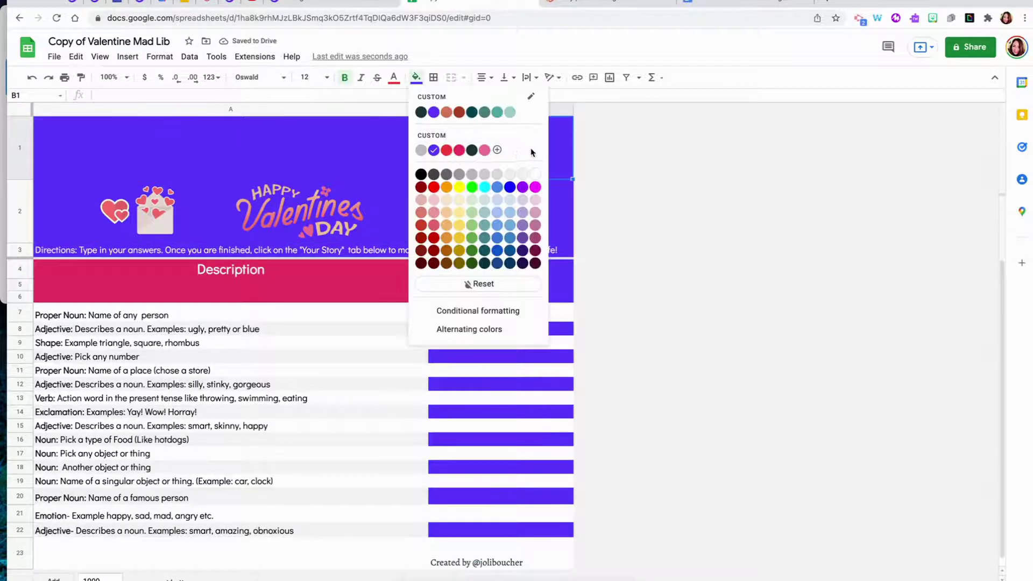
{"action": "left_click", "coordinate": [541, 176]}
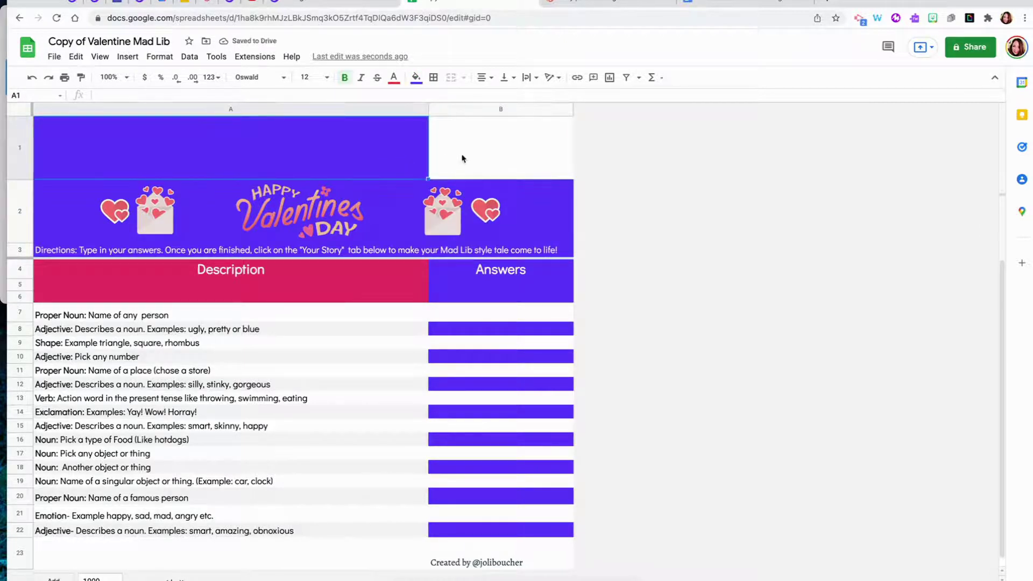
Merge A1:B1 horizontally into one banner and drag row 1 much shorter
{"action": "left_click_drag", "start_coordinate": [487, 160], "coordinate": [262, 164]}
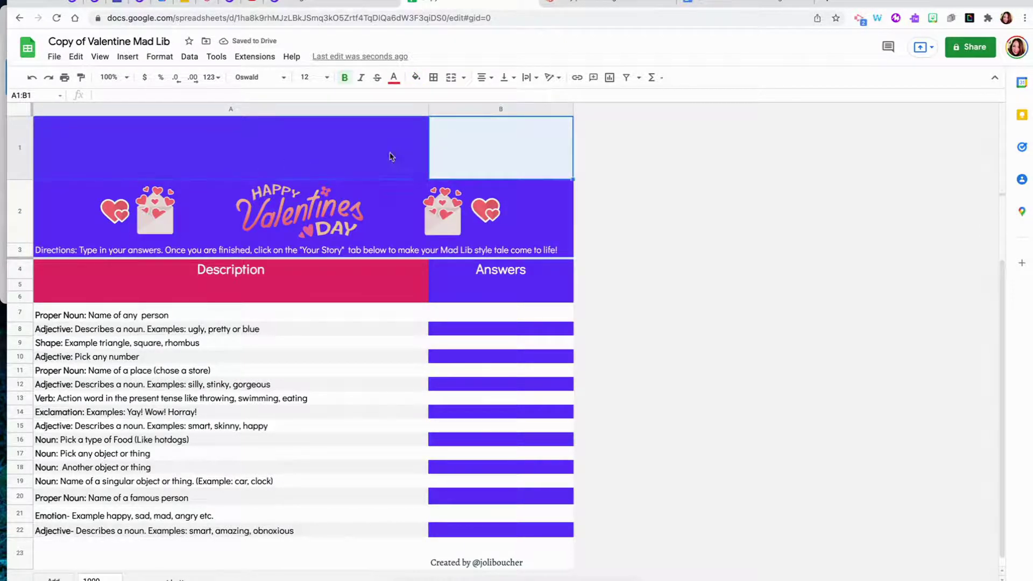
{"action": "left_click", "coordinate": [480, 148]}
{"action": "left_click_drag", "start_coordinate": [436, 164], "coordinate": [212, 146]}
{"action": "left_click", "coordinate": [160, 56]}
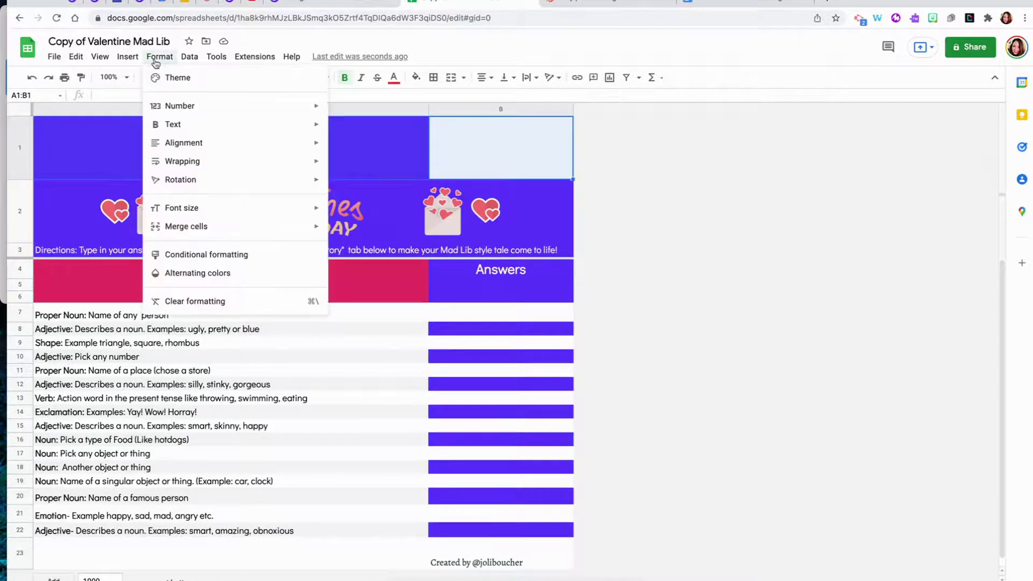
{"action": "mouse_move", "coordinate": [247, 226]}
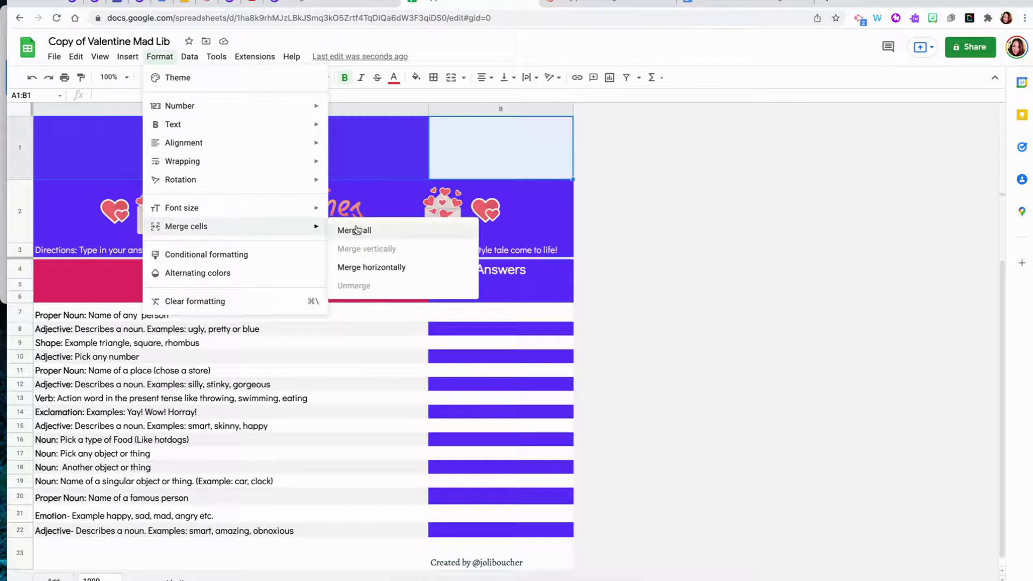
{"action": "left_click", "coordinate": [390, 267]}
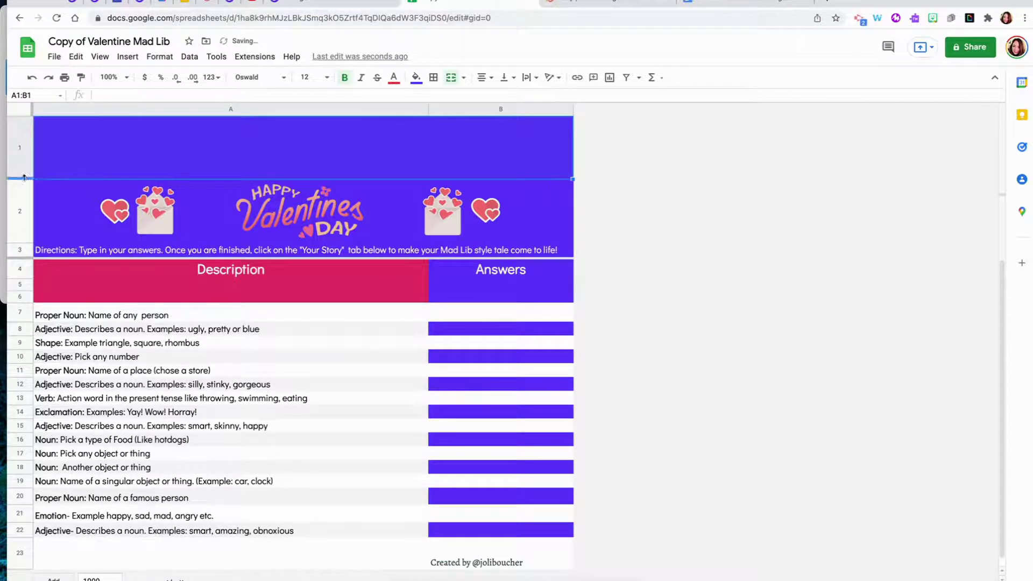
{"action": "left_click_drag", "start_coordinate": [29, 179], "coordinate": [30, 139]}
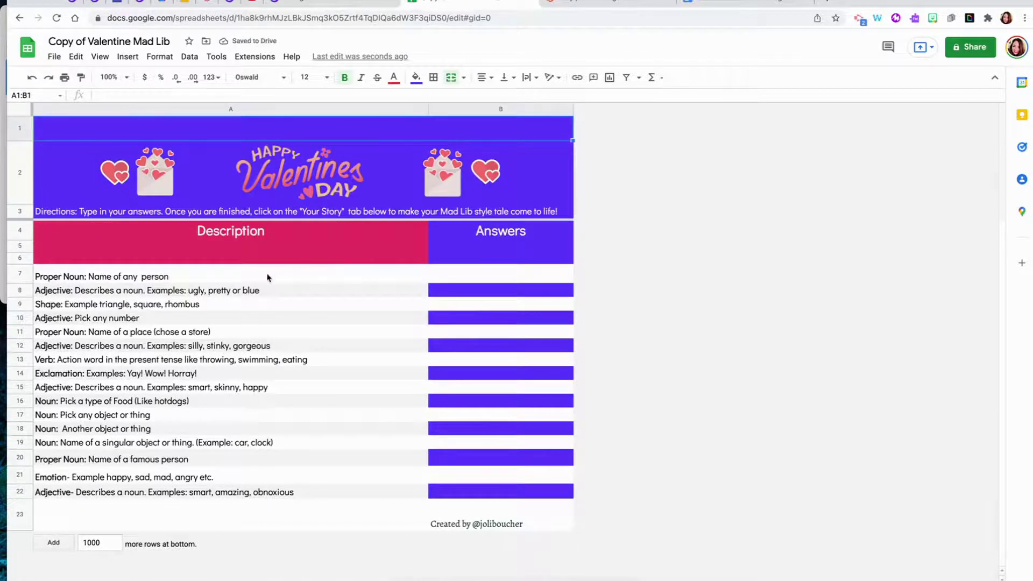
{"action": "left_click", "coordinate": [460, 249]}
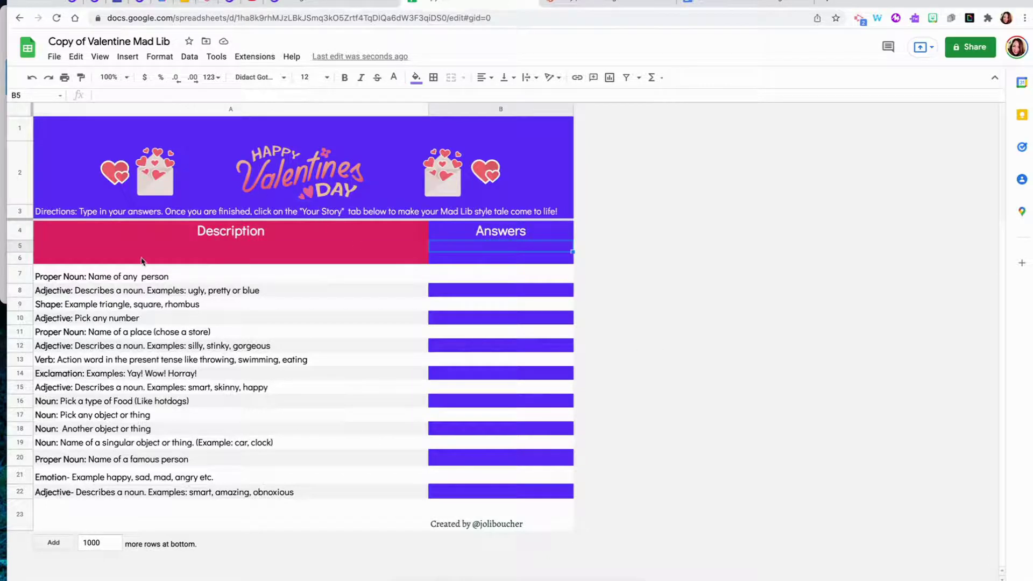
{"action": "left_click_drag", "start_coordinate": [143, 258], "coordinate": [510, 481]}
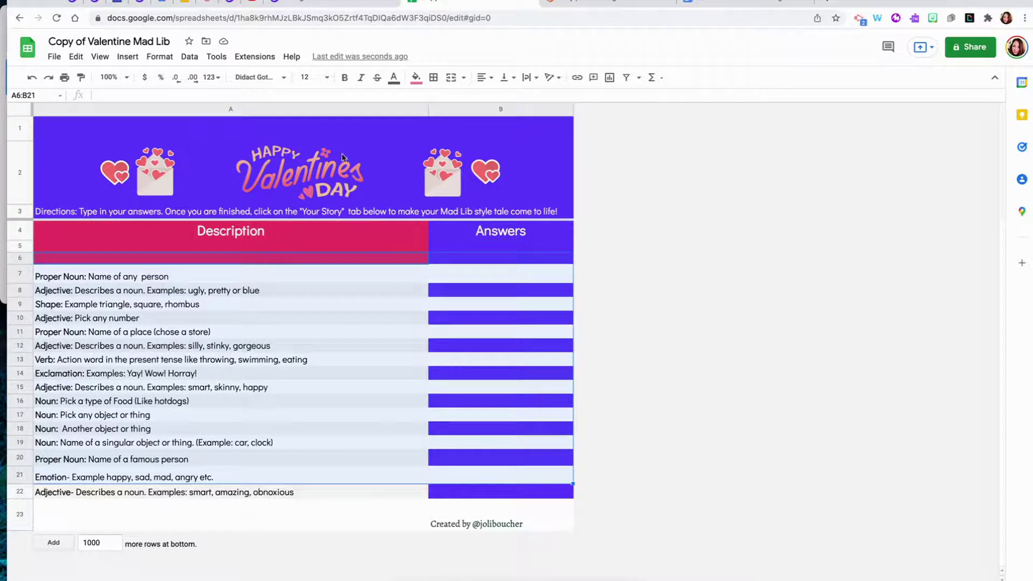
{"action": "left_click", "coordinate": [326, 77]}
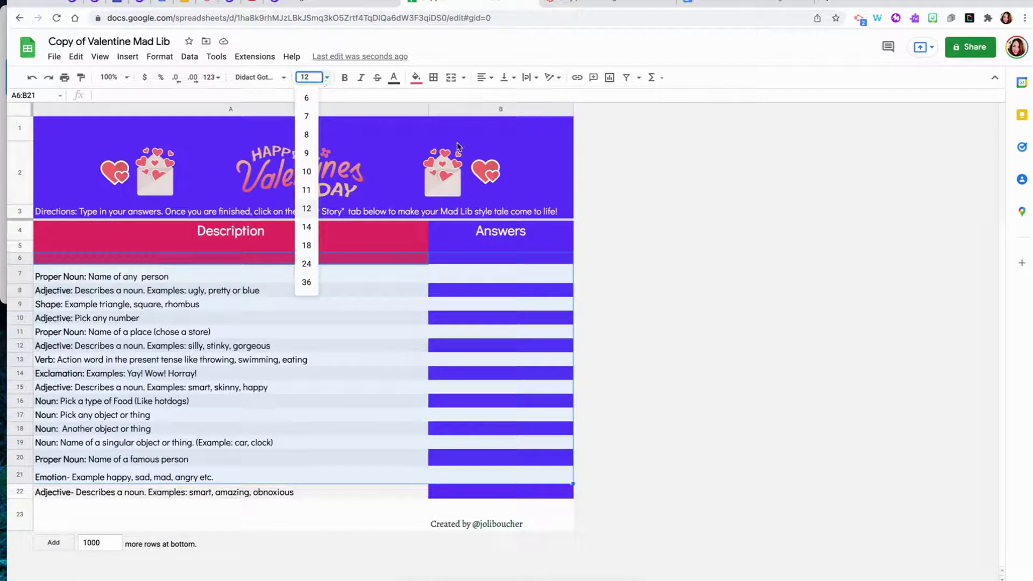
{"action": "left_click", "coordinate": [565, 236]}
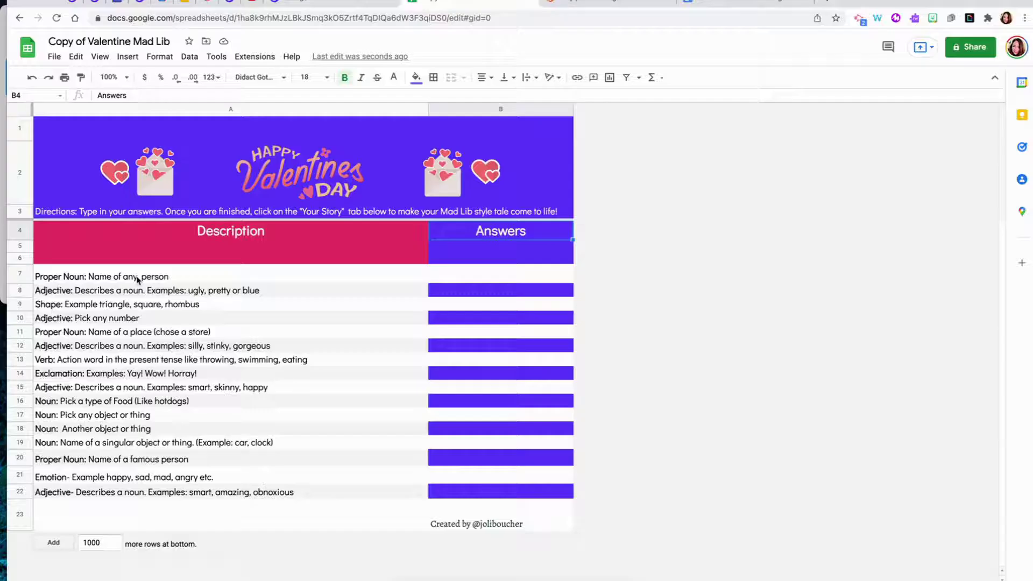
Record a Mote voice note and copy its share link
{"action": "left_click", "coordinate": [137, 278]}
{"action": "left_click", "coordinate": [137, 291]}
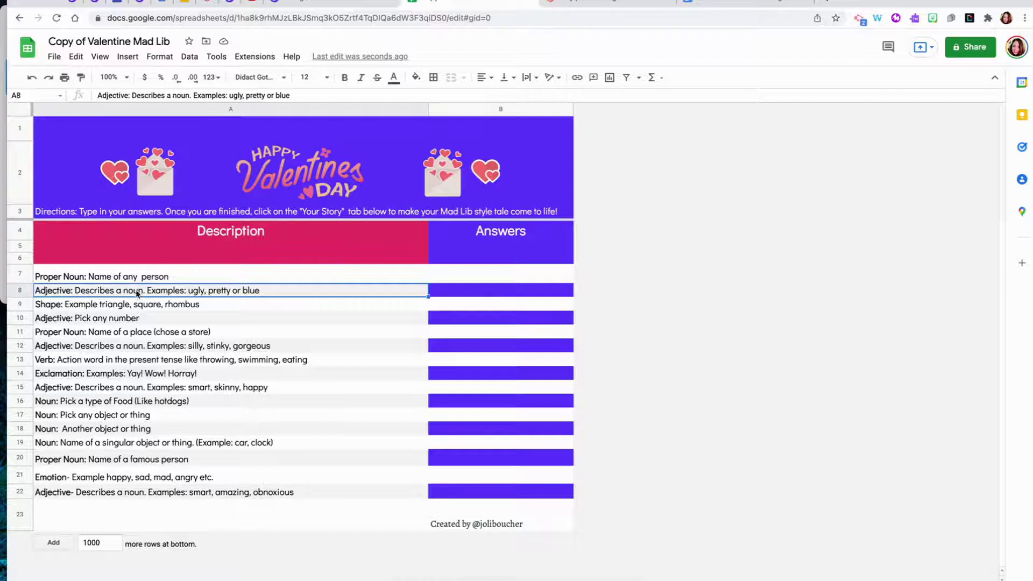
{"action": "left_click", "coordinate": [139, 305]}
{"action": "left_click", "coordinate": [138, 318]}
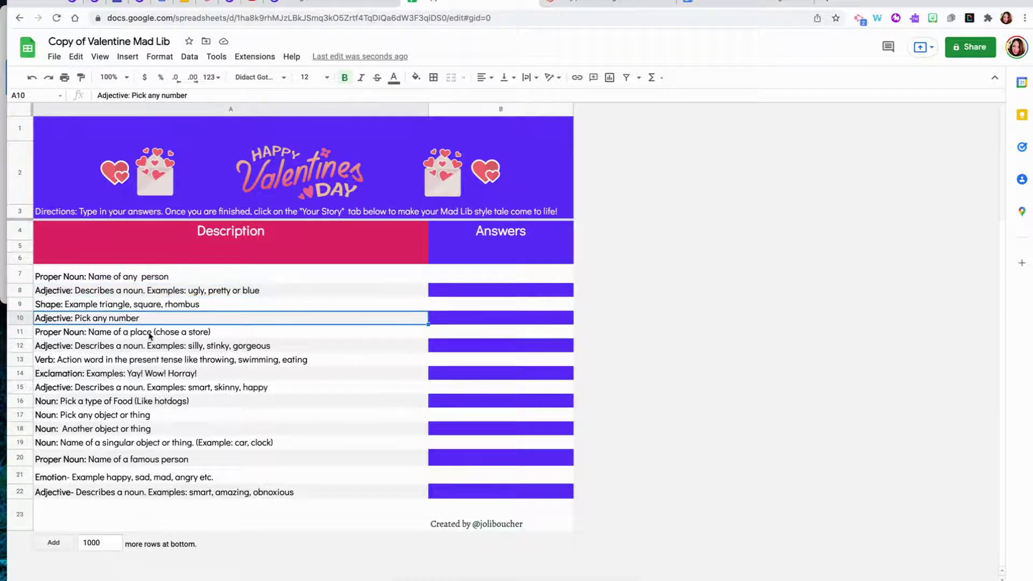
{"action": "left_click", "coordinate": [896, 17]}
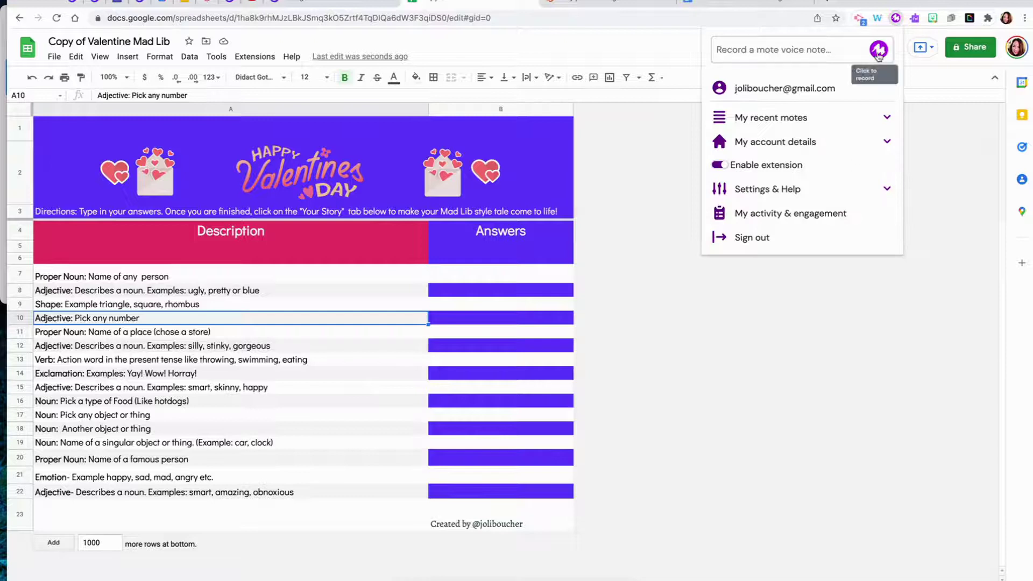
{"action": "left_click", "coordinate": [878, 49]}
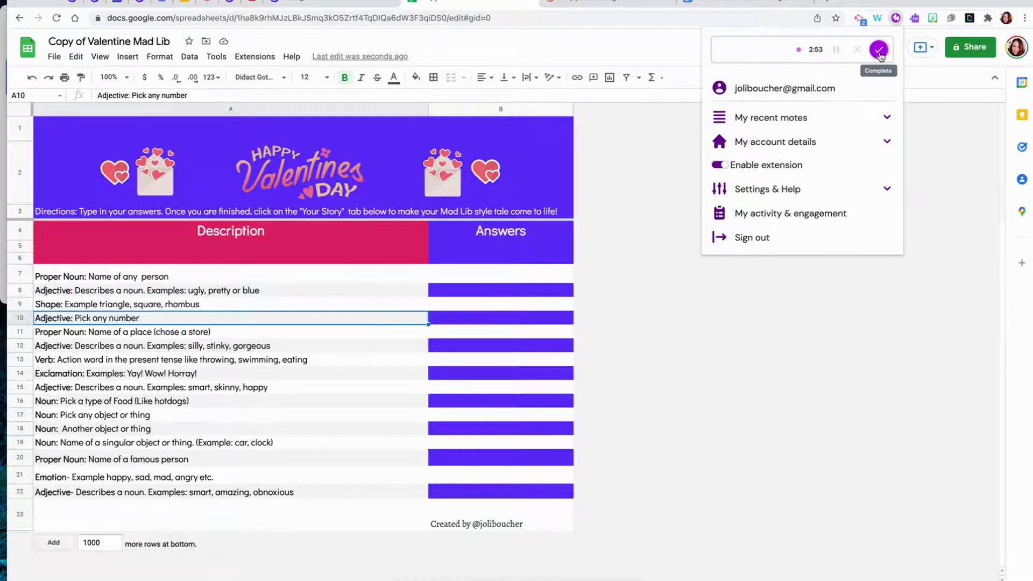
{"action": "left_click", "coordinate": [879, 51]}
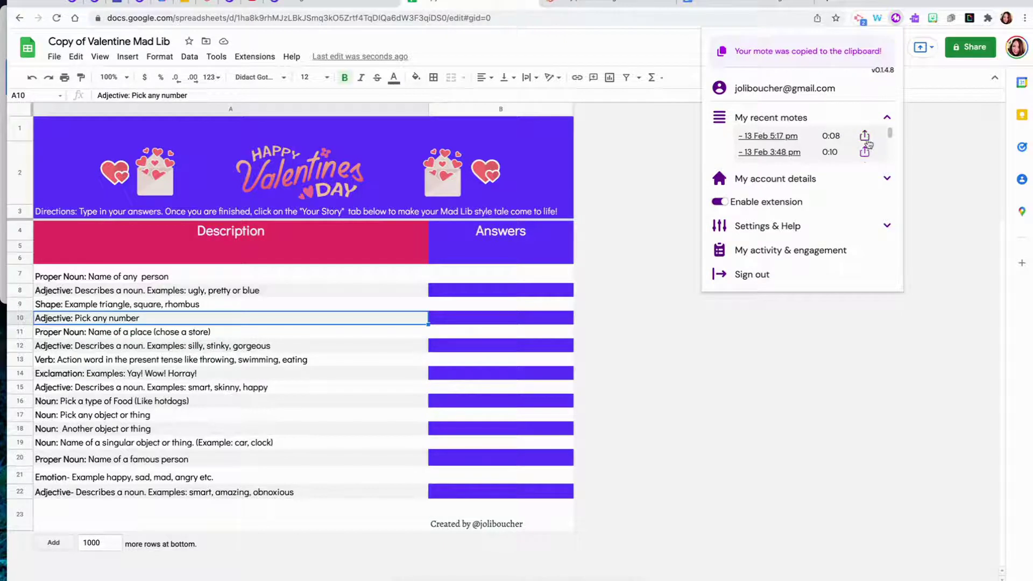
{"action": "left_click", "coordinate": [866, 140]}
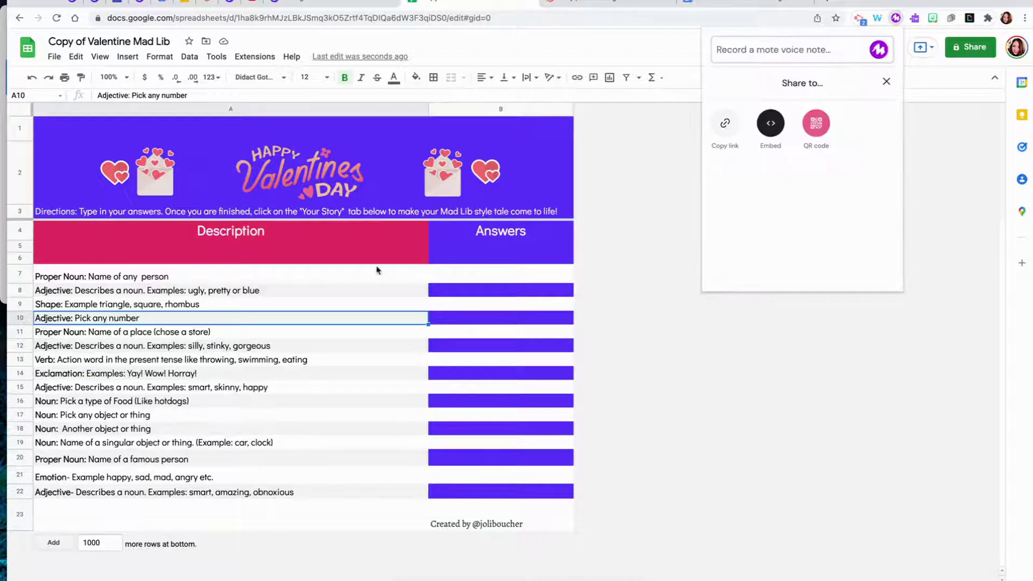
Paste the voice-note link after 'person' in the Proper Noun prompt in A7
{"action": "double_click", "coordinate": [174, 276]}
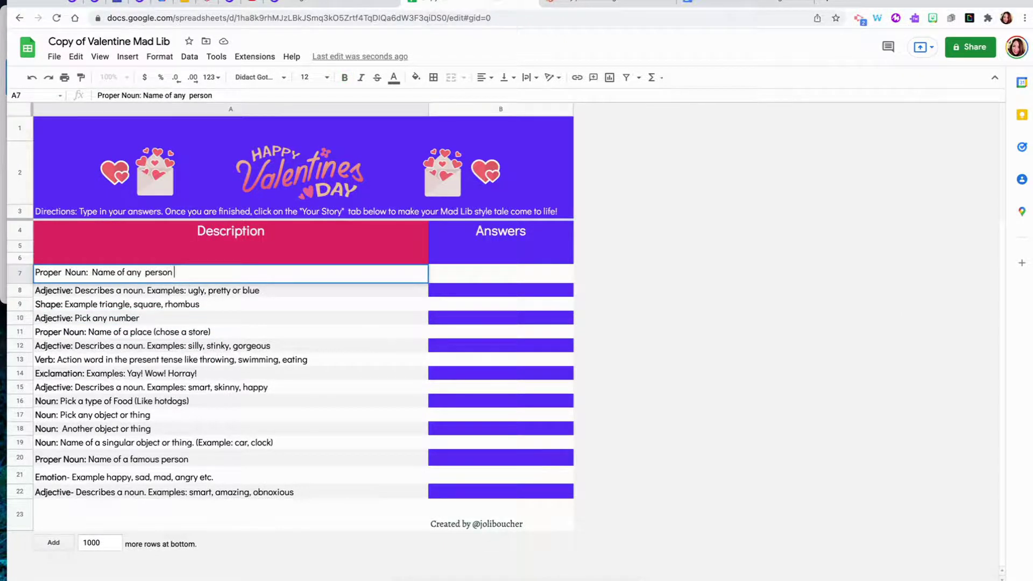
{"action": "key", "text": "super+v"}
{"action": "key", "text": "Return"}
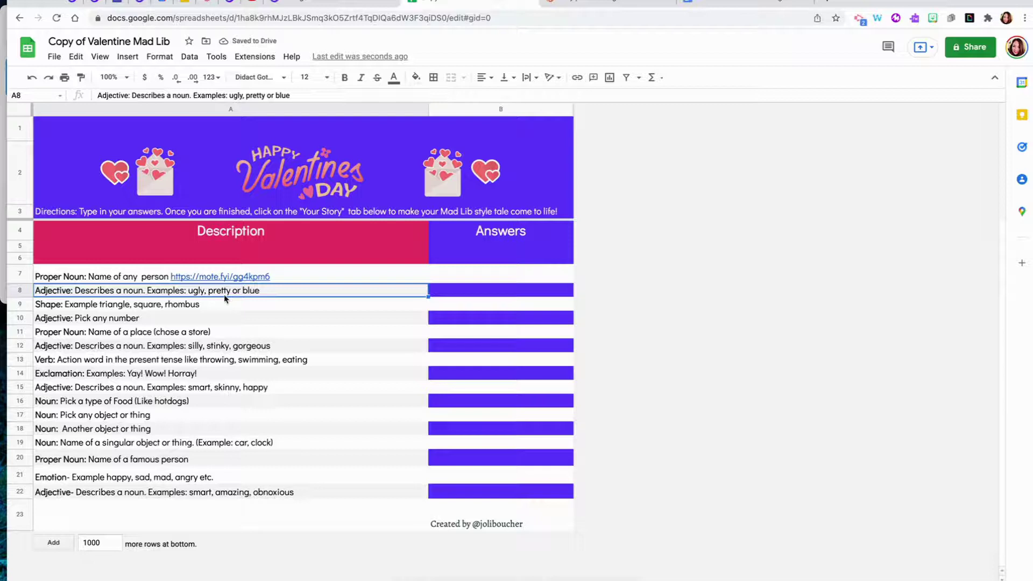
Move to the Your Valentine's Day Story sheet and select its title header
{"action": "key", "text": "alt+Down"}
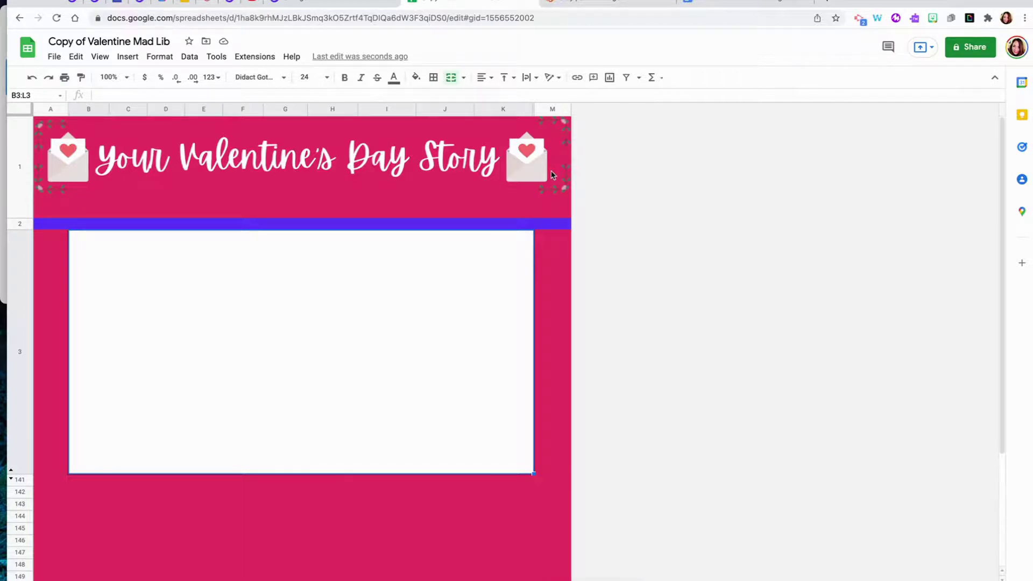
{"action": "left_click", "coordinate": [345, 161]}
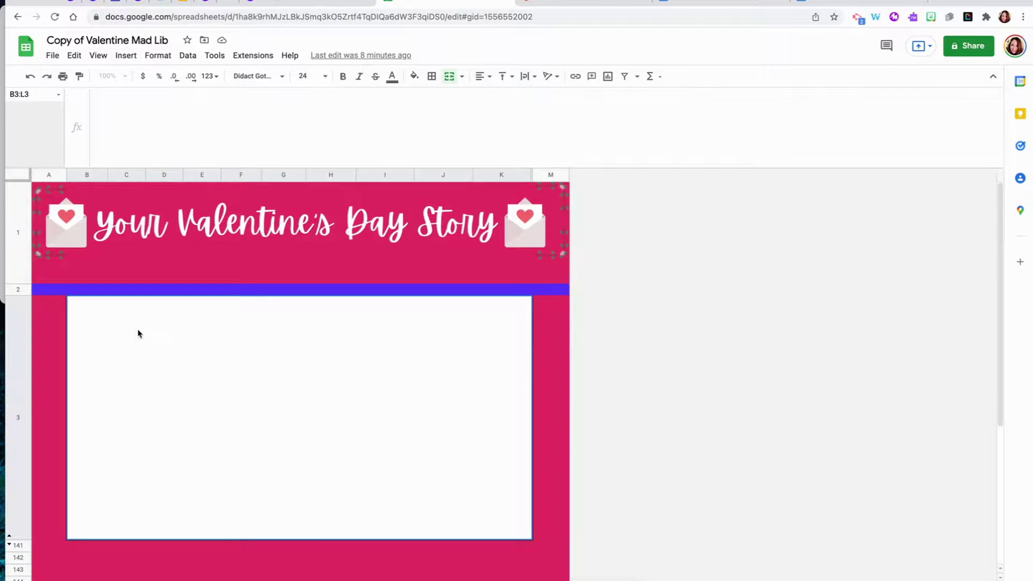
Paste the concatenation formula into the story box and check its Madlib!B7 and Madlib!B10 references
{"action": "left_click", "coordinate": [147, 140]}
{"action": "key", "text": "ctrl+v"}
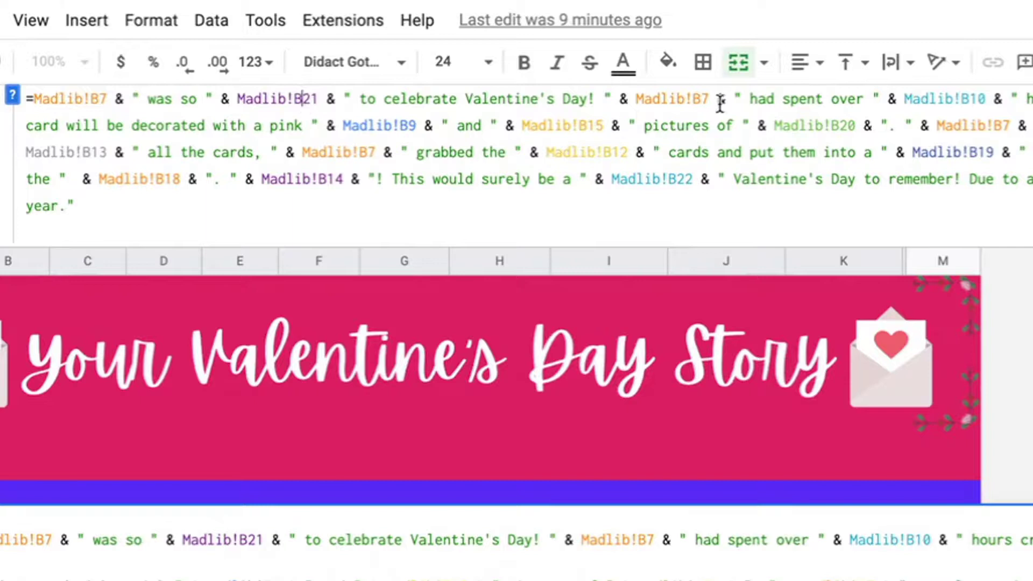
{"action": "left_click", "coordinate": [693, 100]}
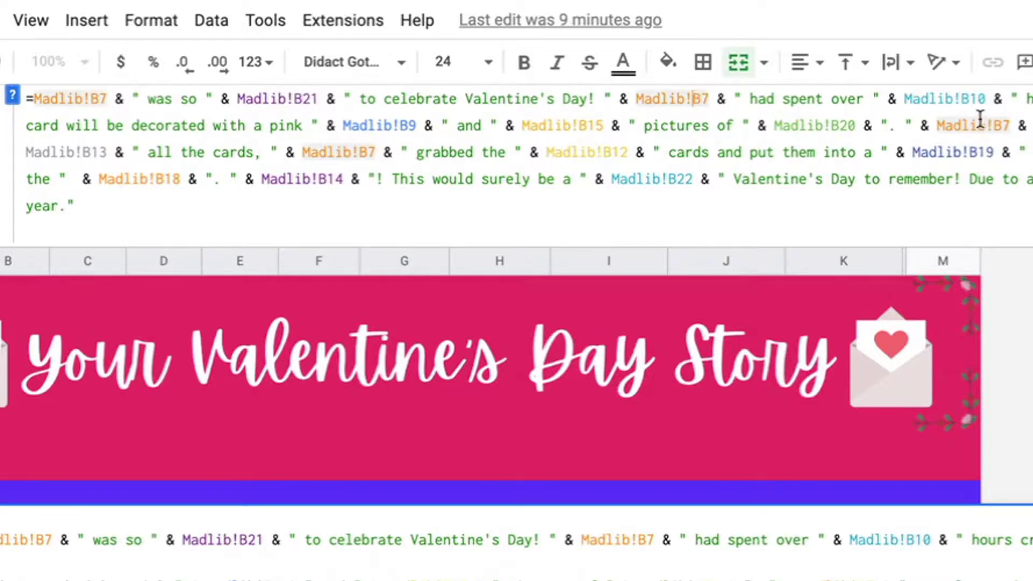
{"action": "left_click", "coordinate": [981, 99]}
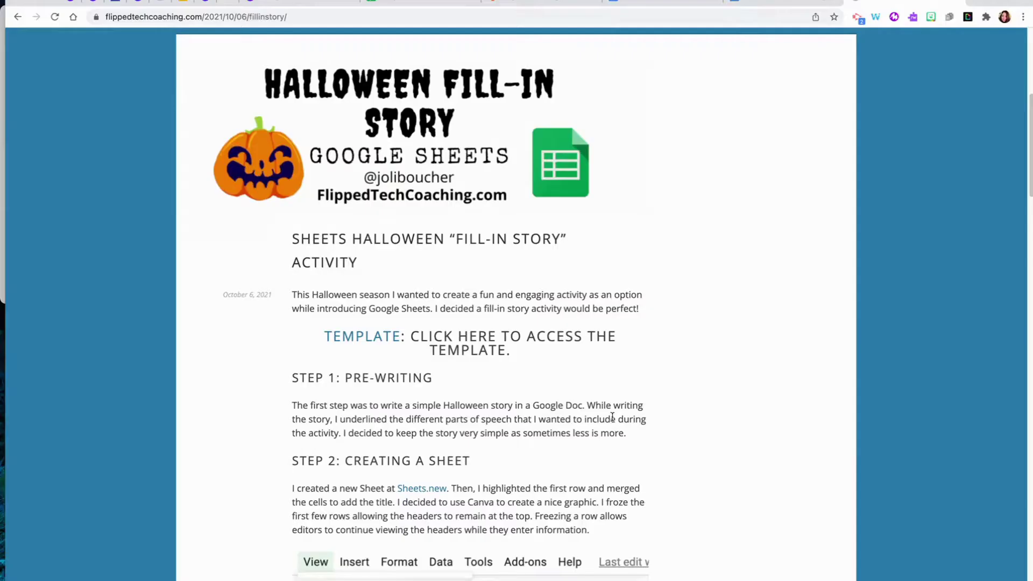
{"action": "scroll", "coordinate": [612, 417], "scroll_direction": "down", "scroll_amount": 1}
{"action": "scroll", "coordinate": [612, 417], "scroll_direction": "down", "scroll_amount": 2}
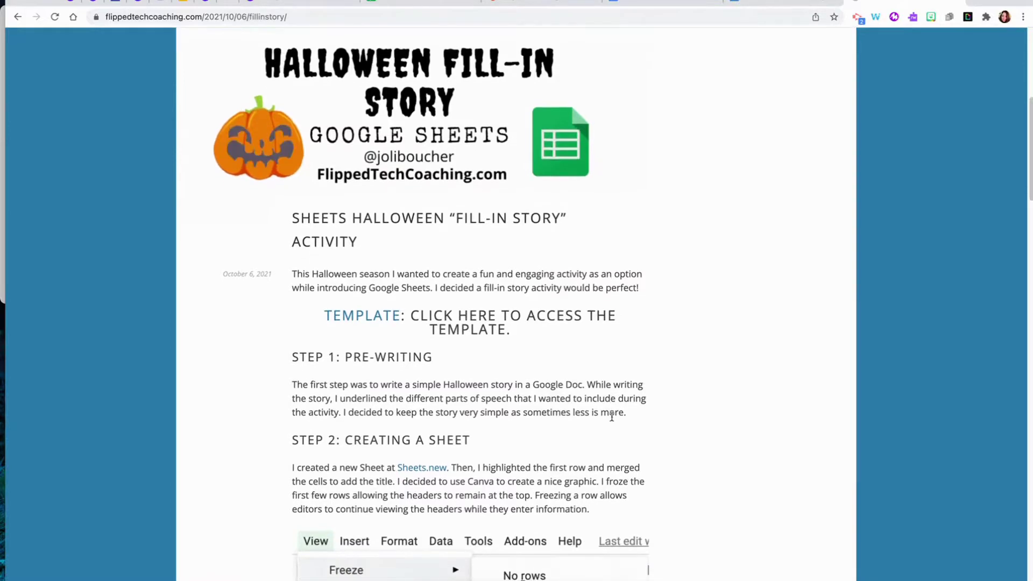
{"action": "scroll", "coordinate": [611, 421], "scroll_direction": "down", "scroll_amount": 5}
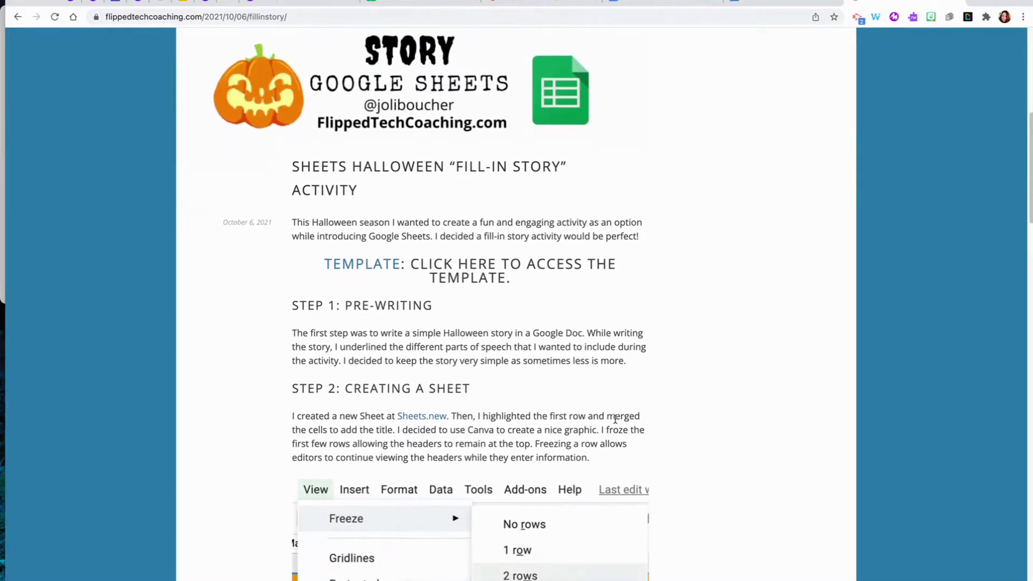
{"action": "scroll", "coordinate": [618, 423], "scroll_direction": "down", "scroll_amount": 12}
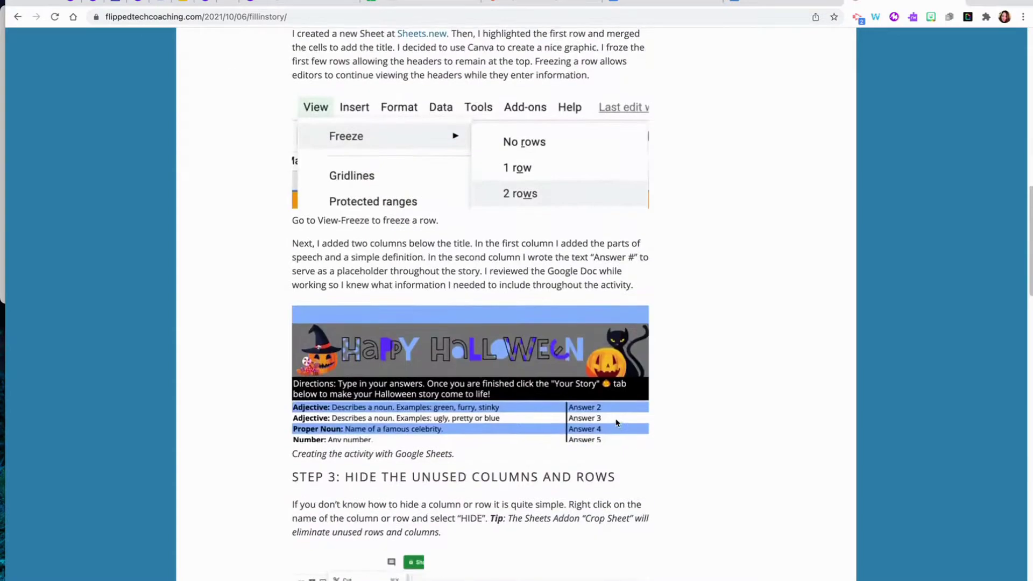
{"action": "scroll", "coordinate": [617, 423], "scroll_direction": "down", "scroll_amount": 4}
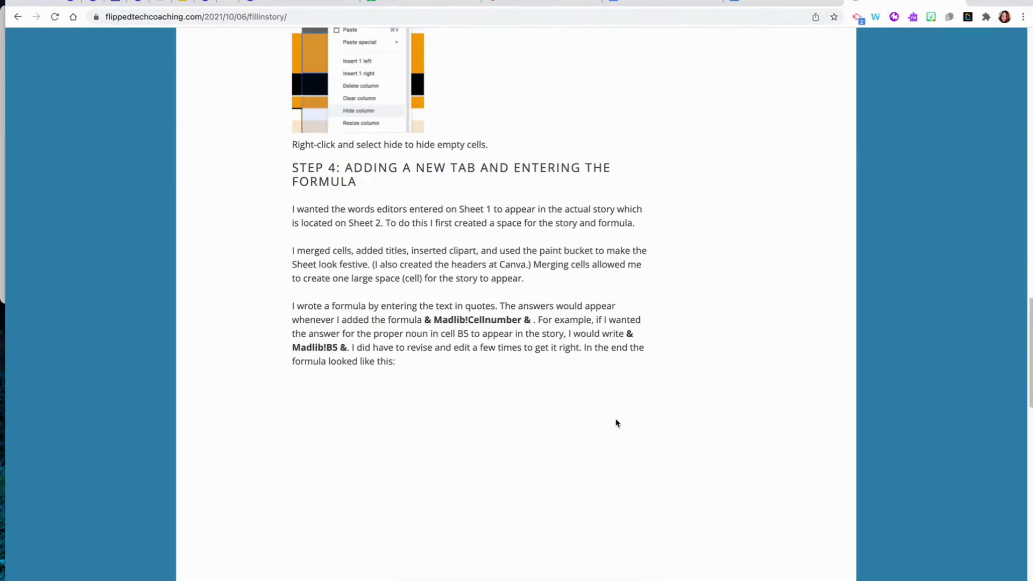
{"action": "scroll", "coordinate": [619, 422], "scroll_direction": "down", "scroll_amount": 4}
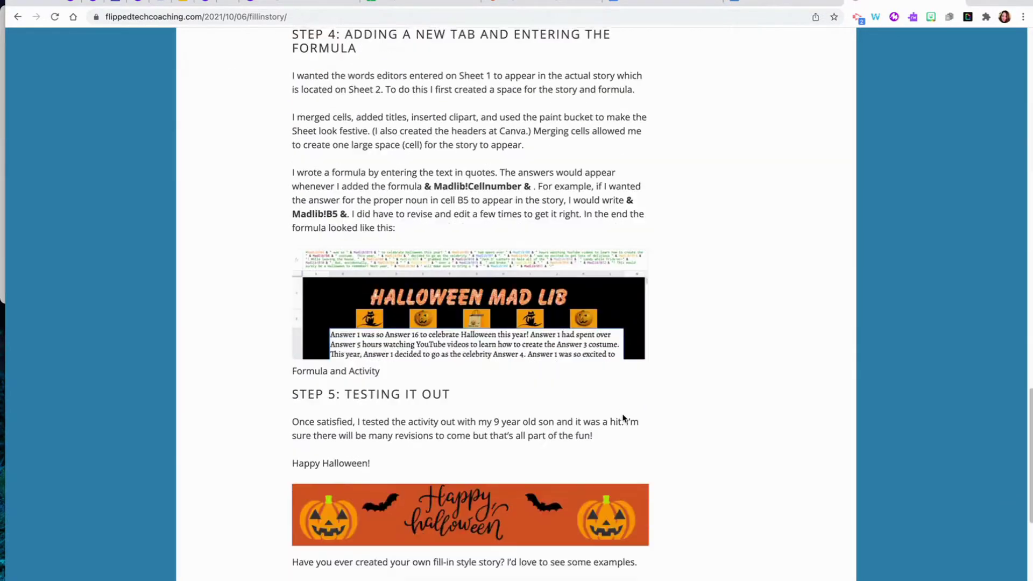
{"action": "scroll", "coordinate": [614, 420], "scroll_direction": "down", "scroll_amount": 2}
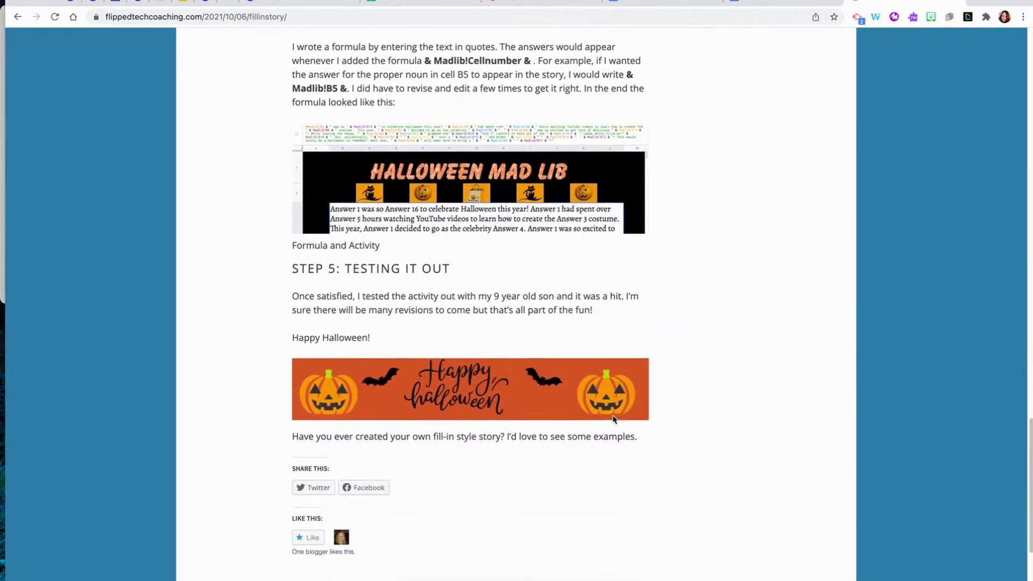
{"action": "scroll", "coordinate": [613, 417], "scroll_direction": "up", "scroll_amount": 9}
{"action": "scroll", "coordinate": [613, 417], "scroll_direction": "up", "scroll_amount": 13}
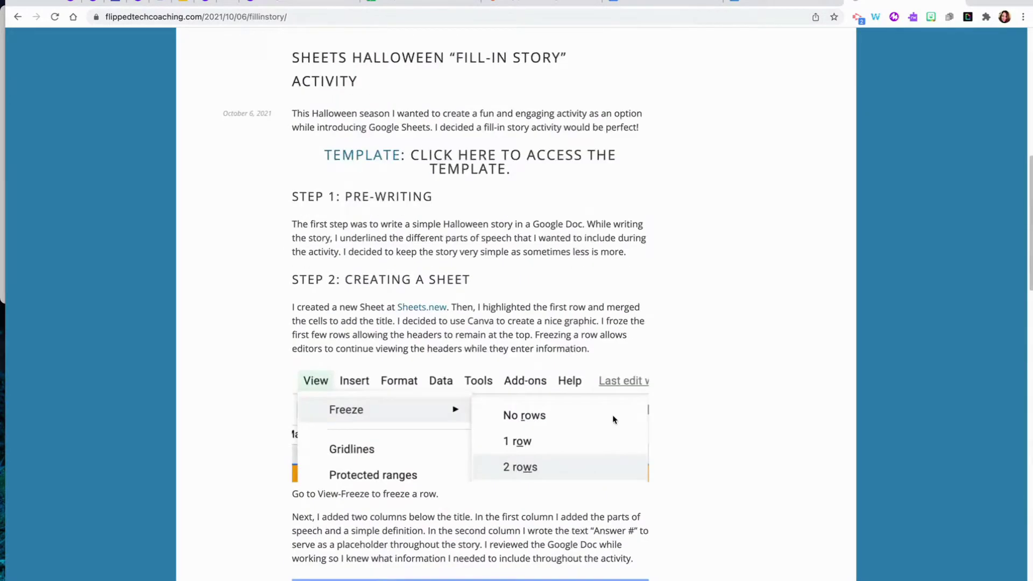
{"action": "scroll", "coordinate": [614, 419], "scroll_direction": "up", "scroll_amount": 2}
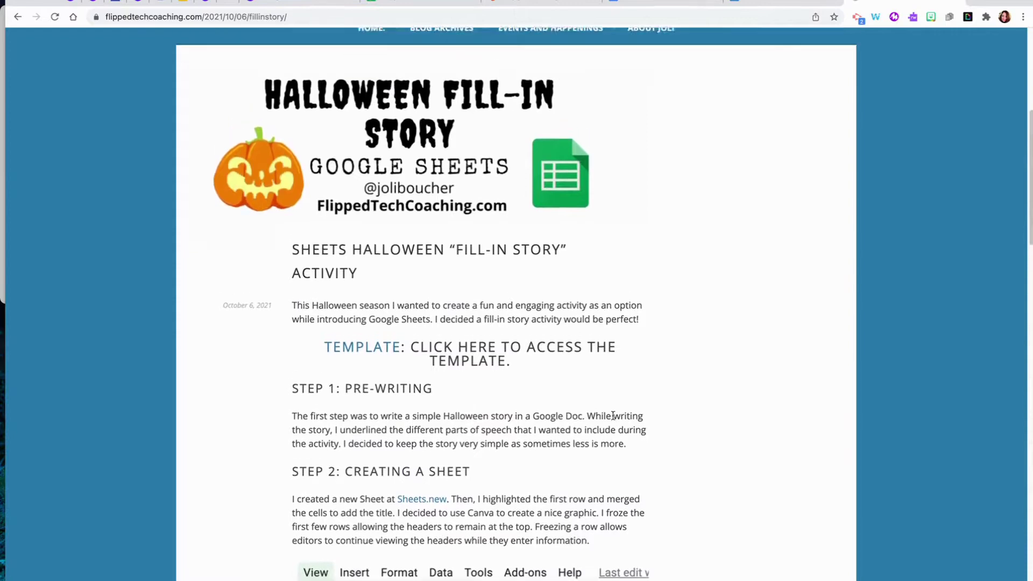